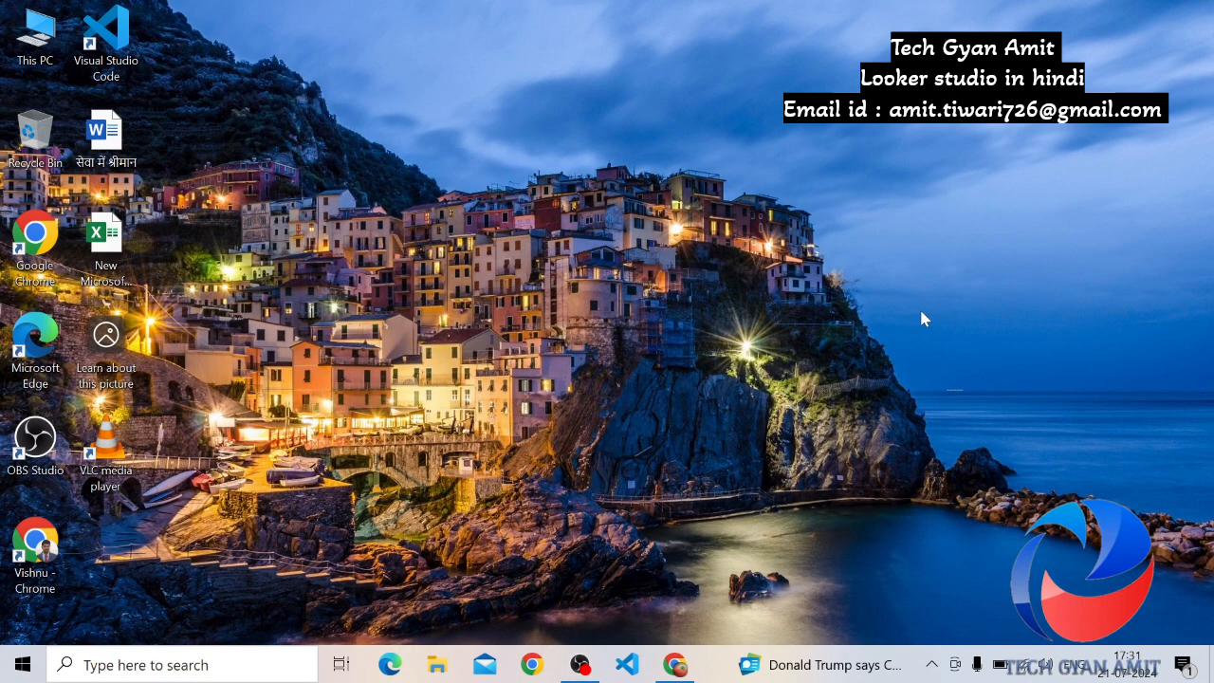
Switch to Chrome, bring up the Looker Data spreadsheet and examine its Looker Studio extension options
click(674, 667)
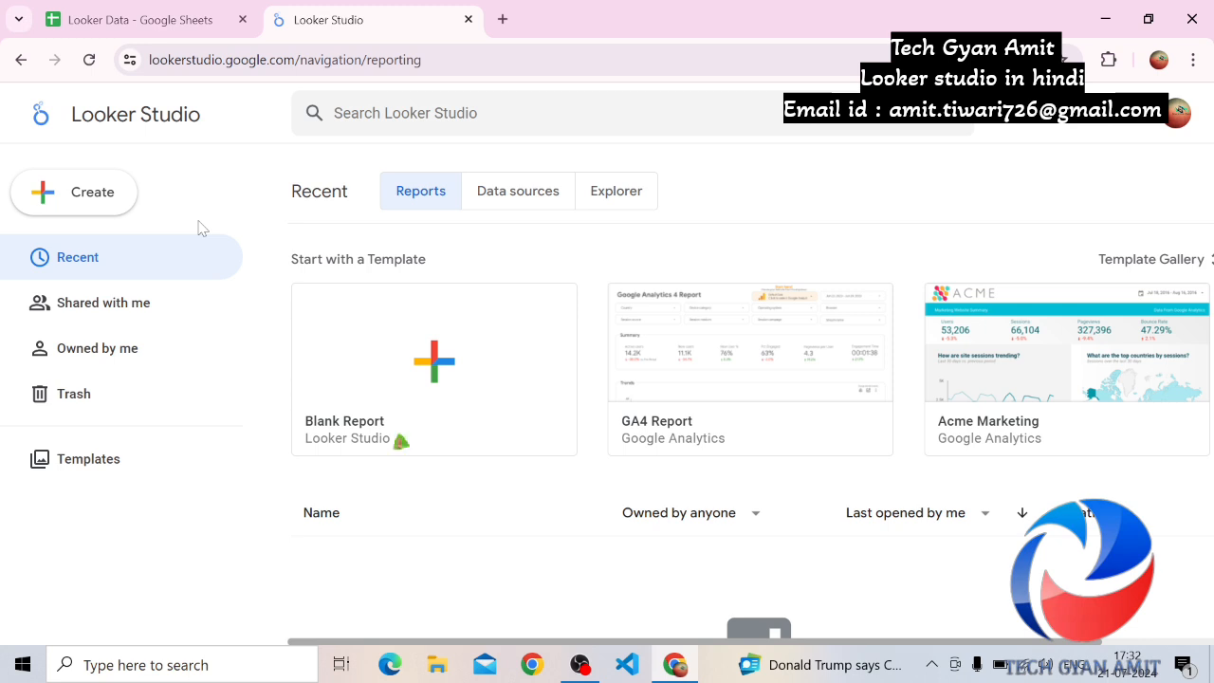
click(92, 24)
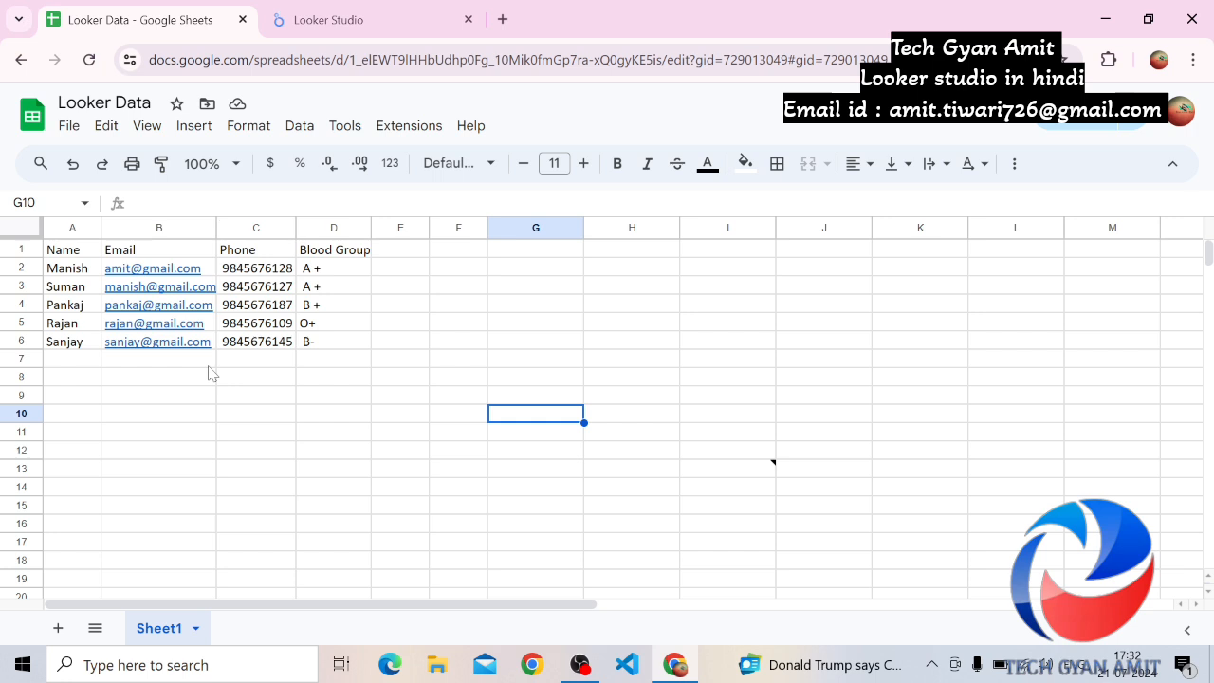
click(406, 133)
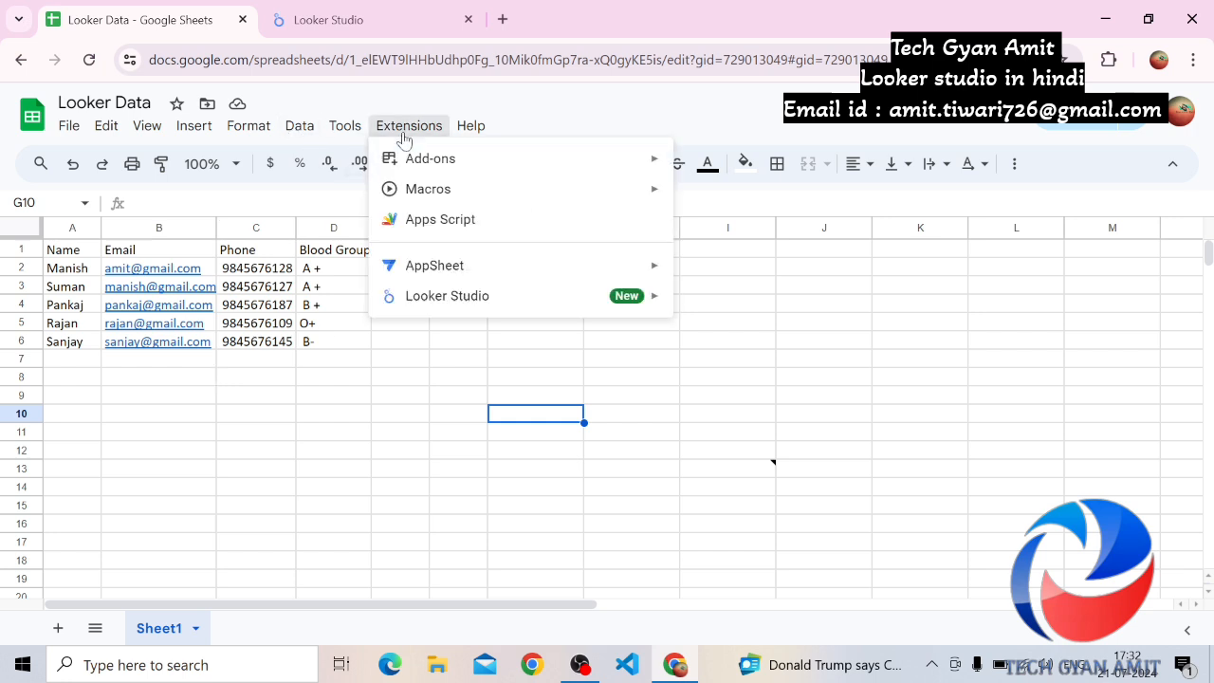
mouse_move(477, 311)
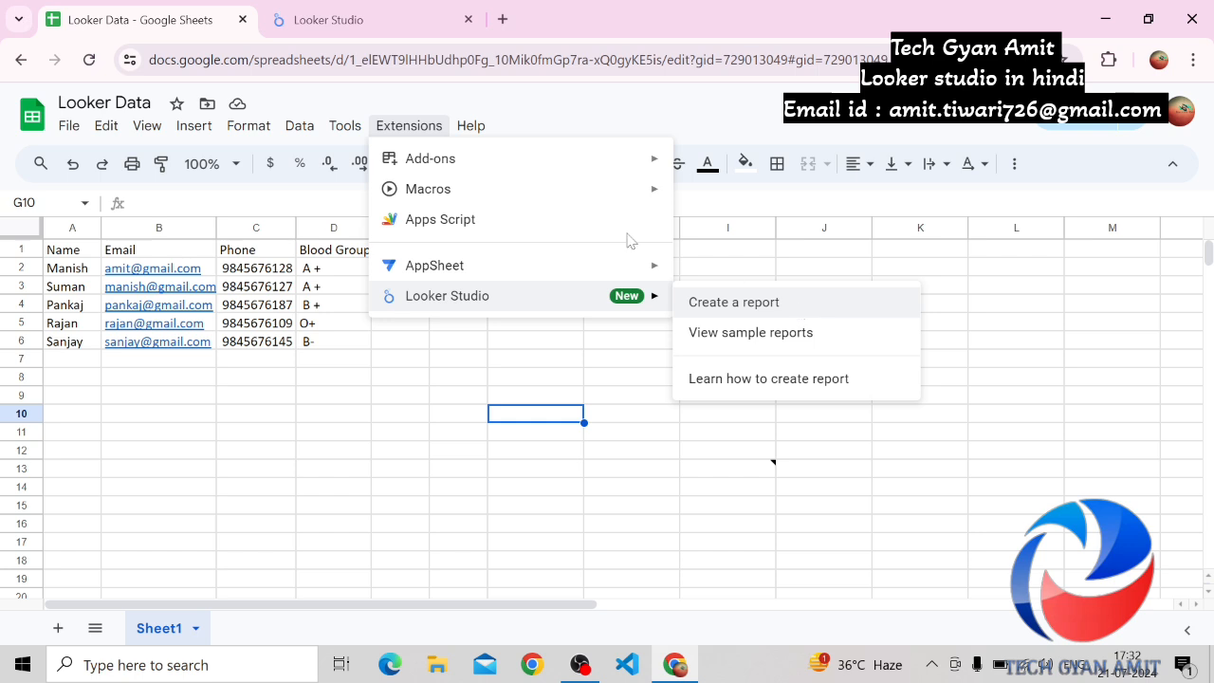
Return to Looker Studio and reopen it through the Looker Studio Overview result of the Google search
click(327, 18)
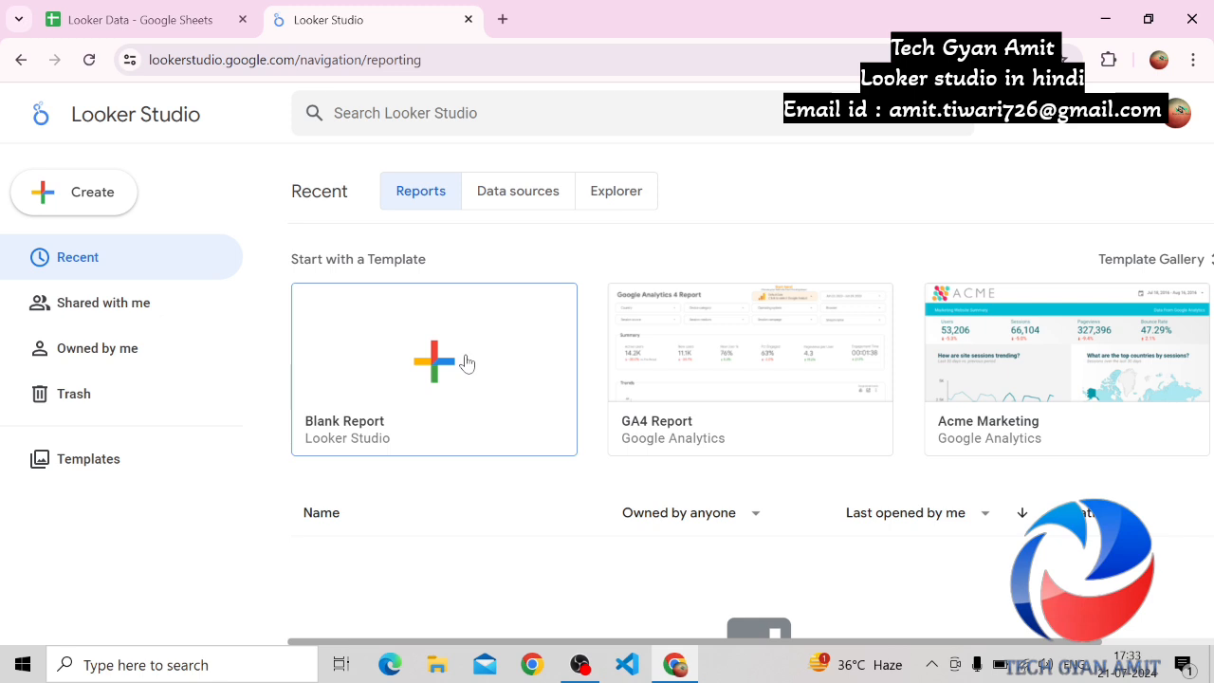
click(21, 60)
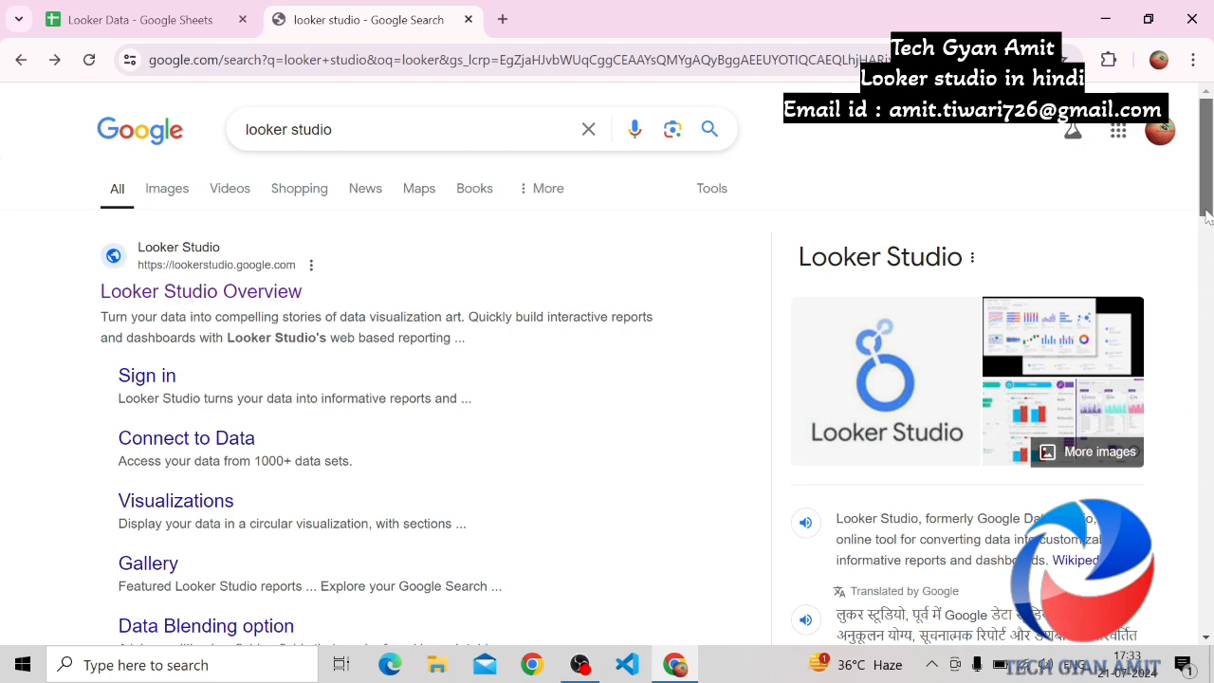
drag(1207, 217, 1178, 214)
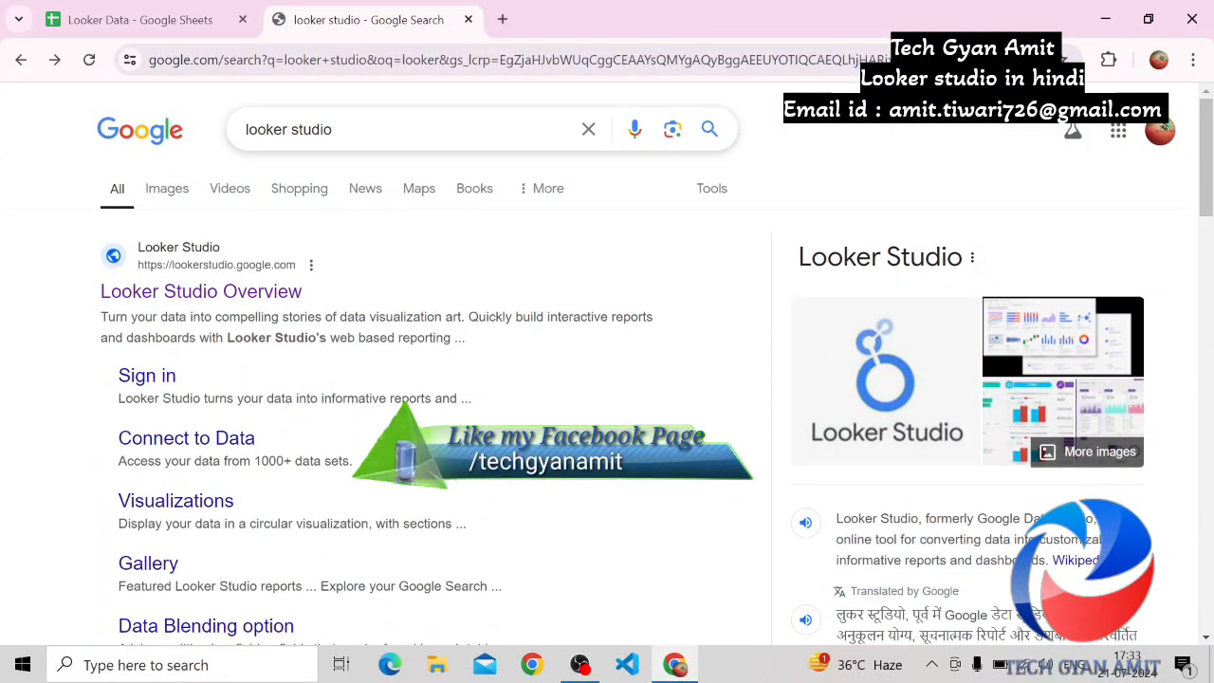
click(252, 302)
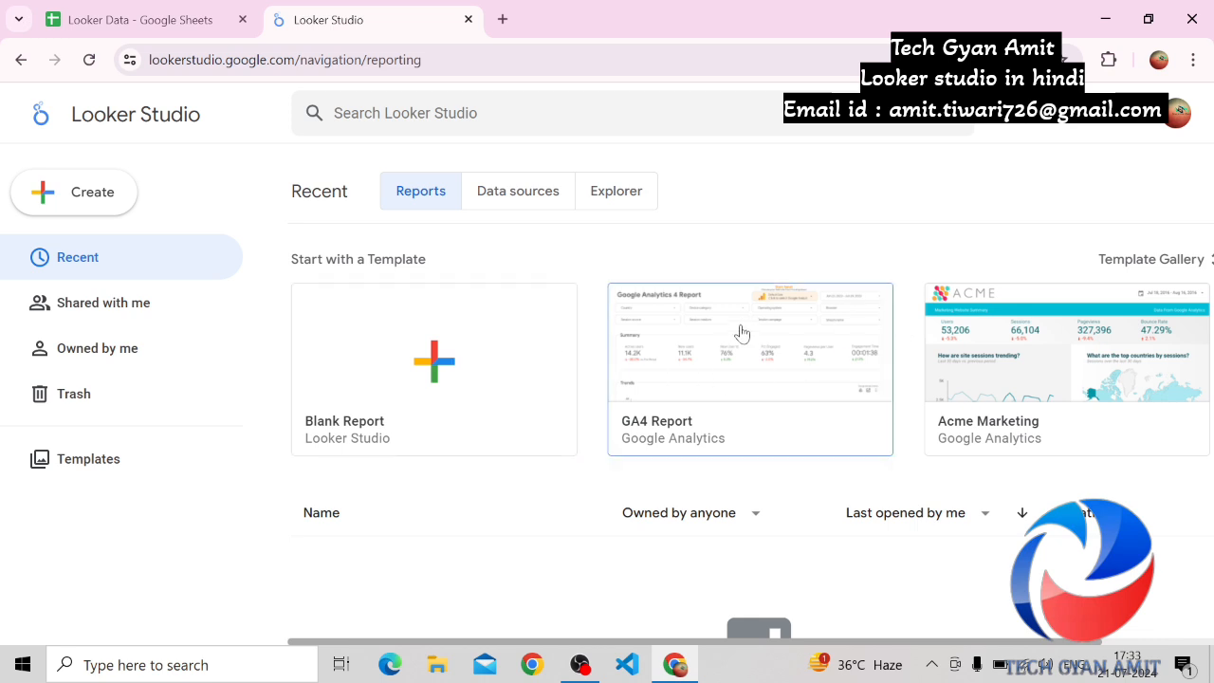
Open the Template Gallery and look through the available report templates, down to YouTube Analytics
click(1152, 271)
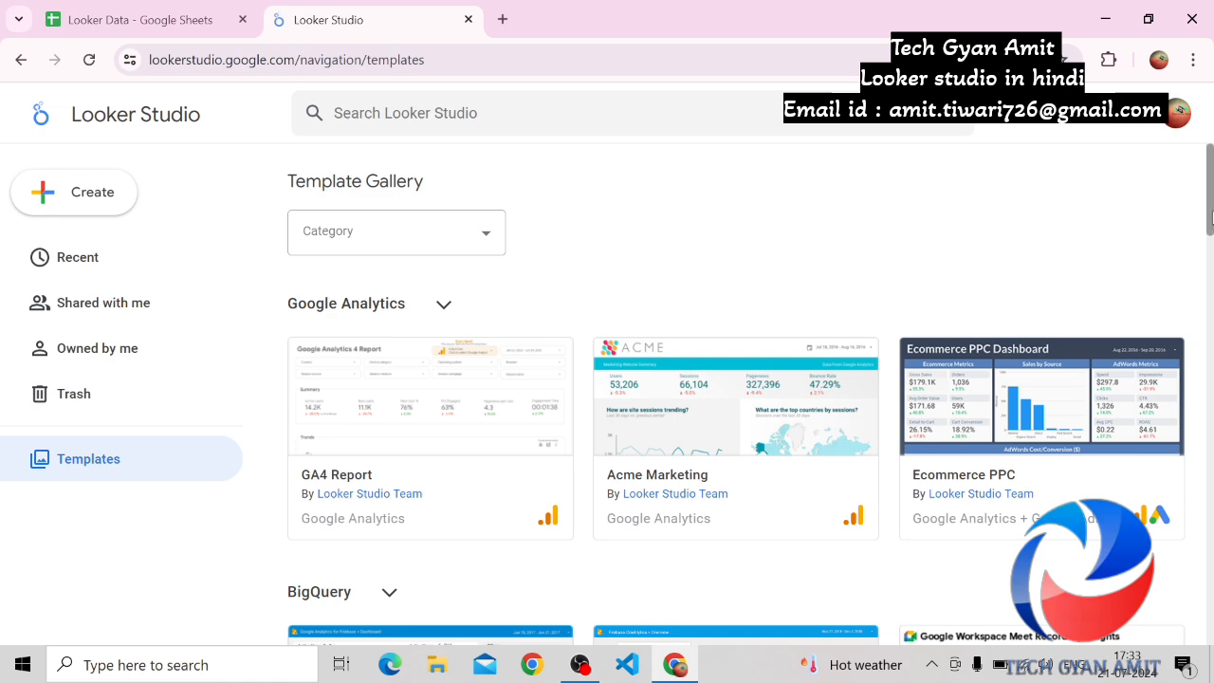
drag(1211, 204, 1211, 347)
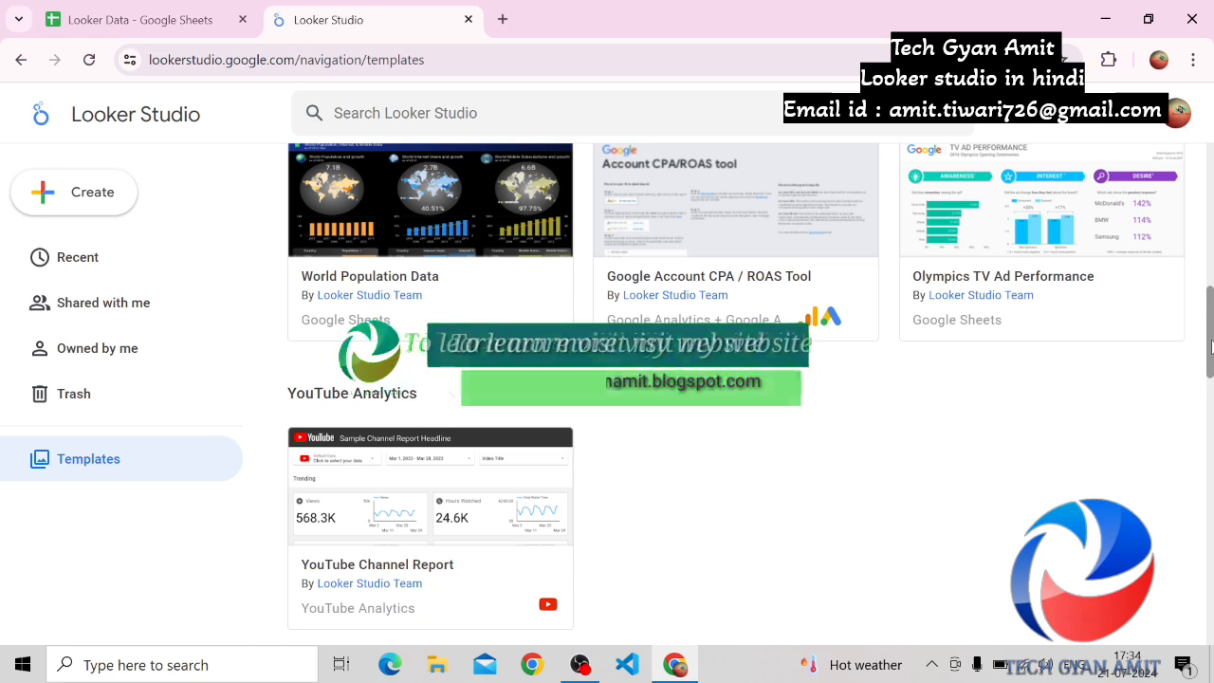
drag(1211, 346, 1211, 188)
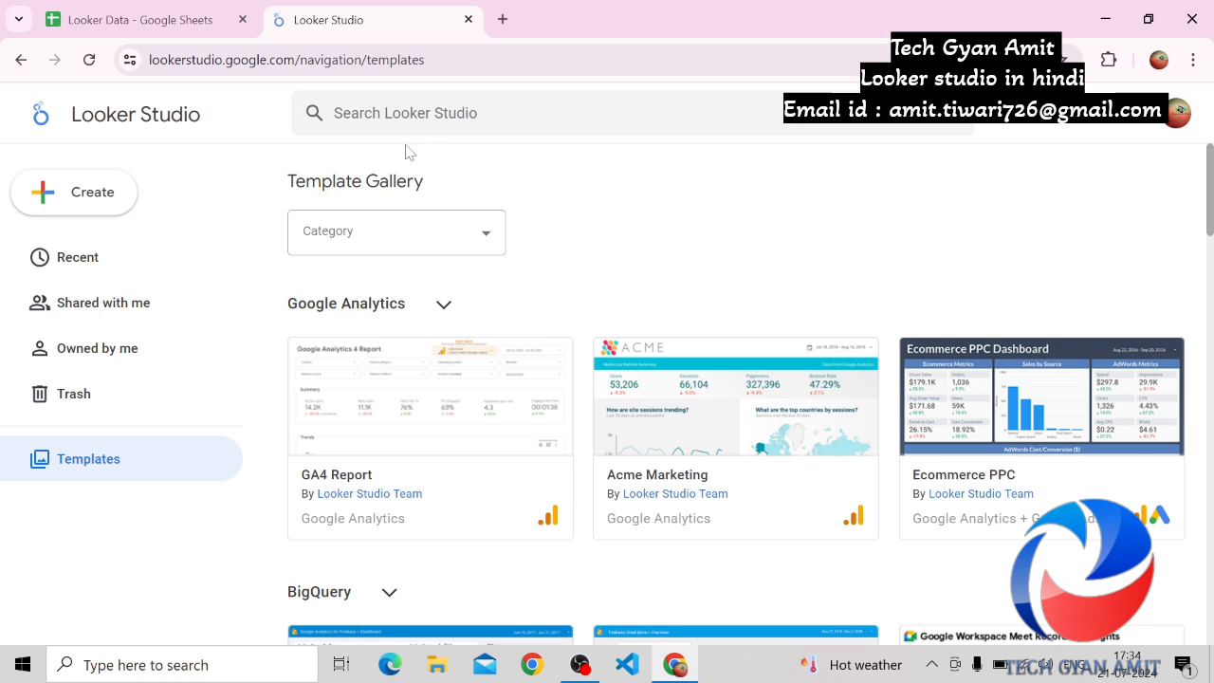
Preview the Acme Marketing template, look over its sample report and return to the Template Gallery
click(749, 446)
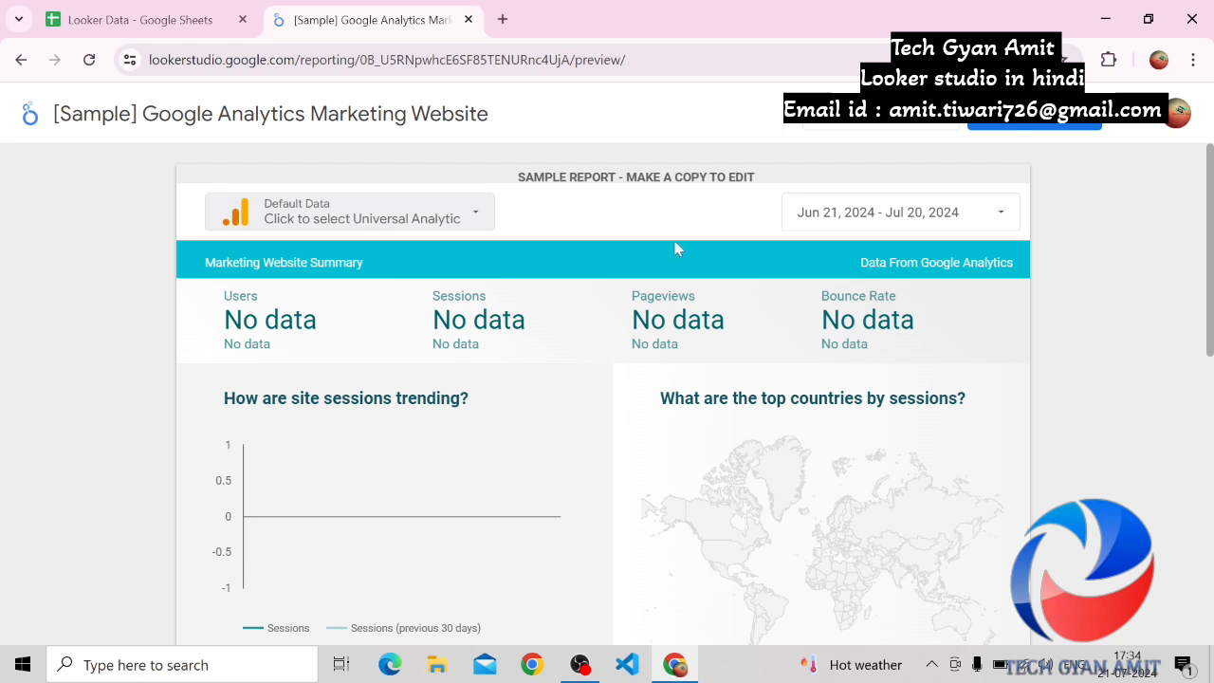
scroll(1211, 266, down, 2)
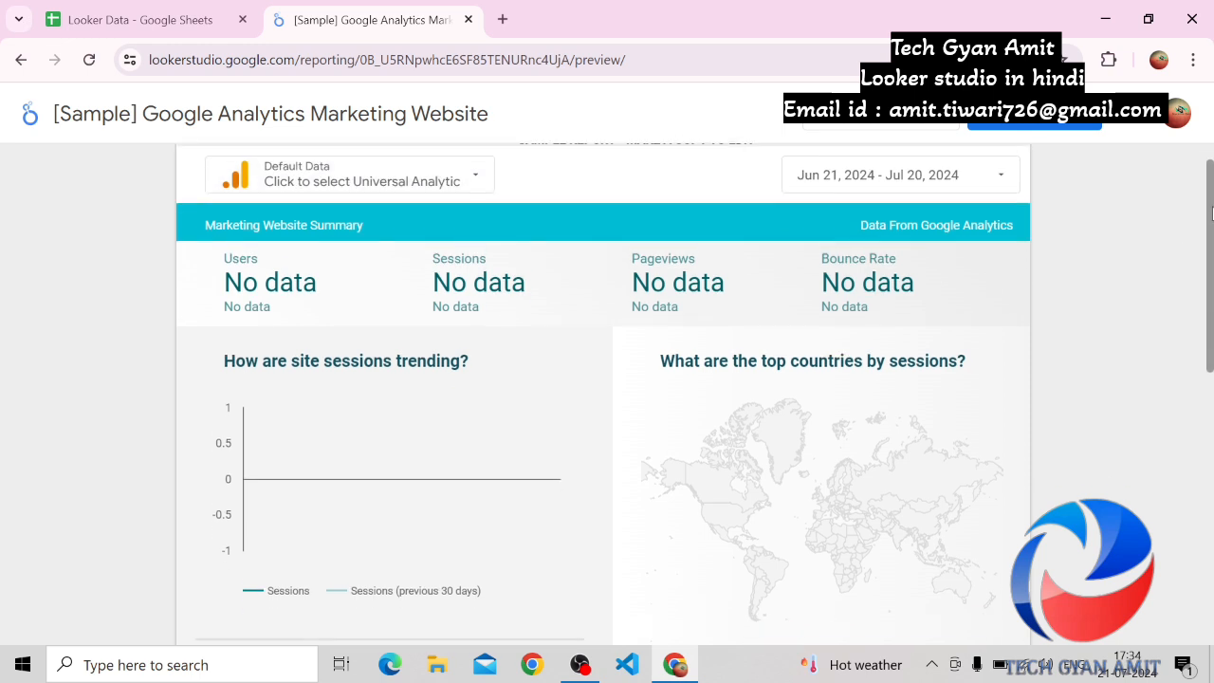
drag(1211, 274, 1180, 238)
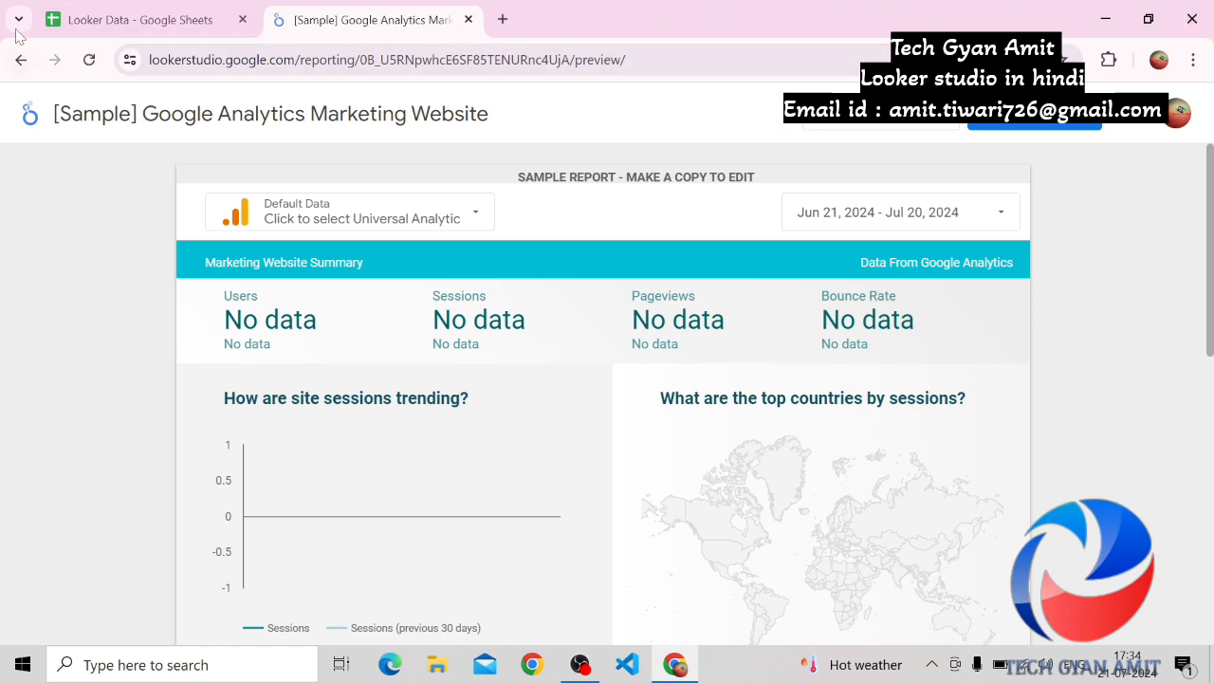
click(21, 60)
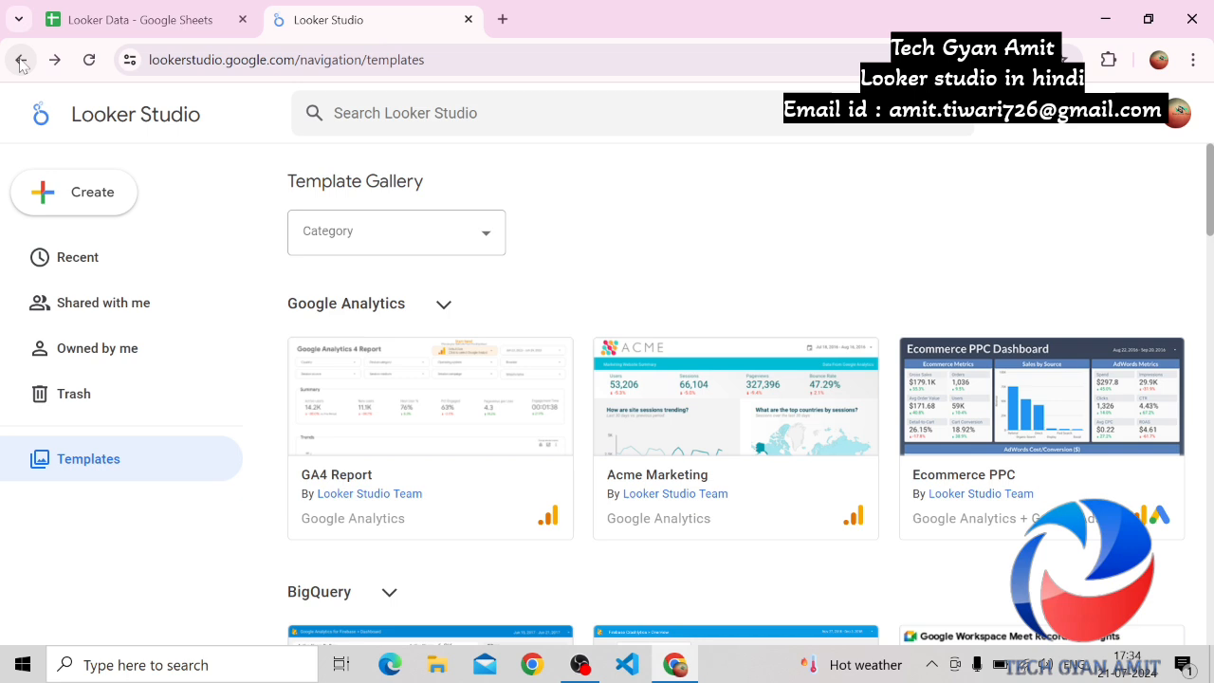
Go back to the recent reports page and start a new blank report
click(84, 194)
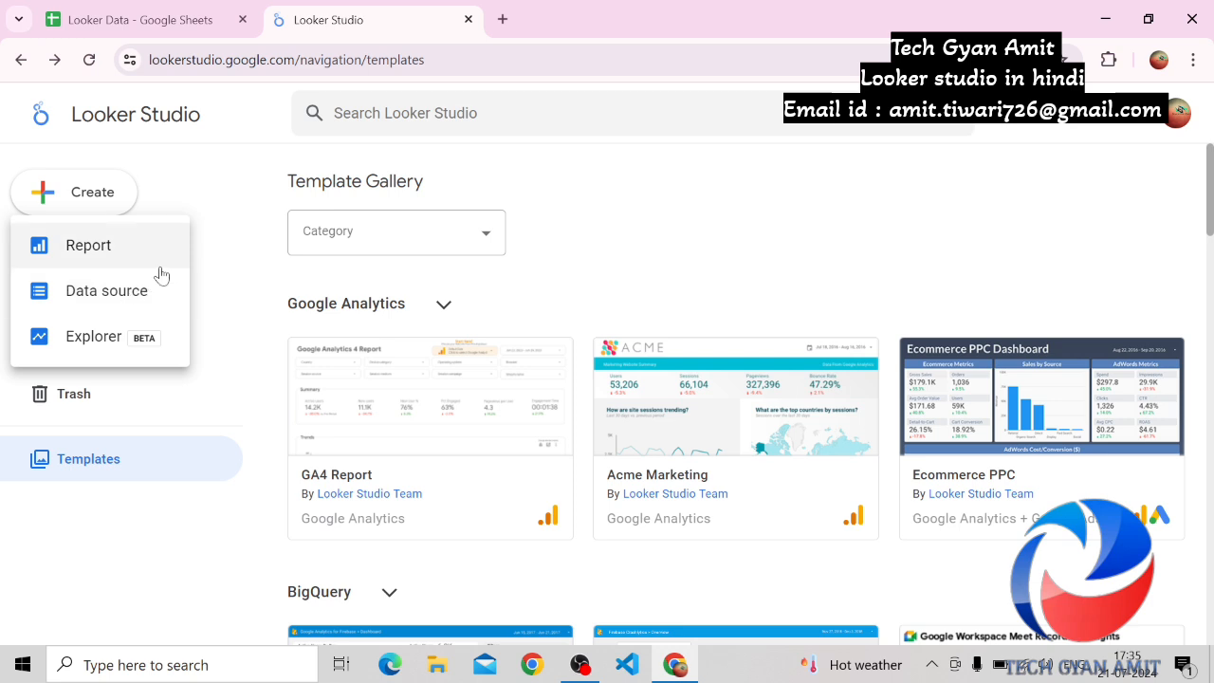
click(21, 60)
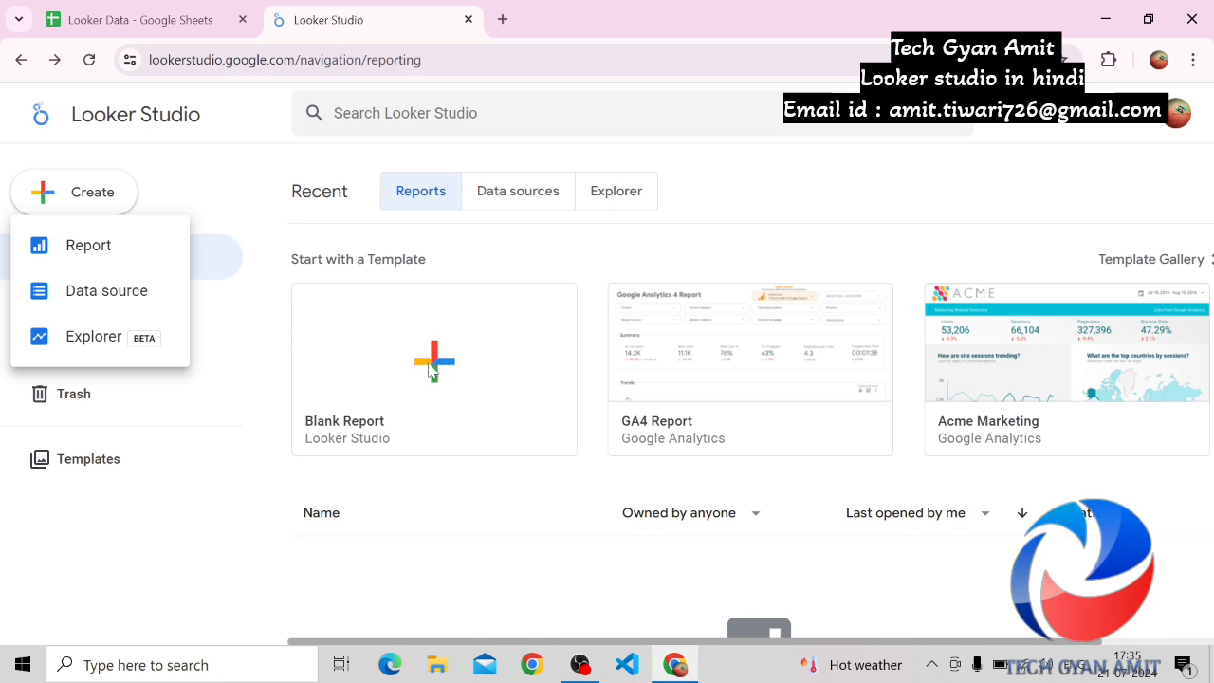
key(Escape)
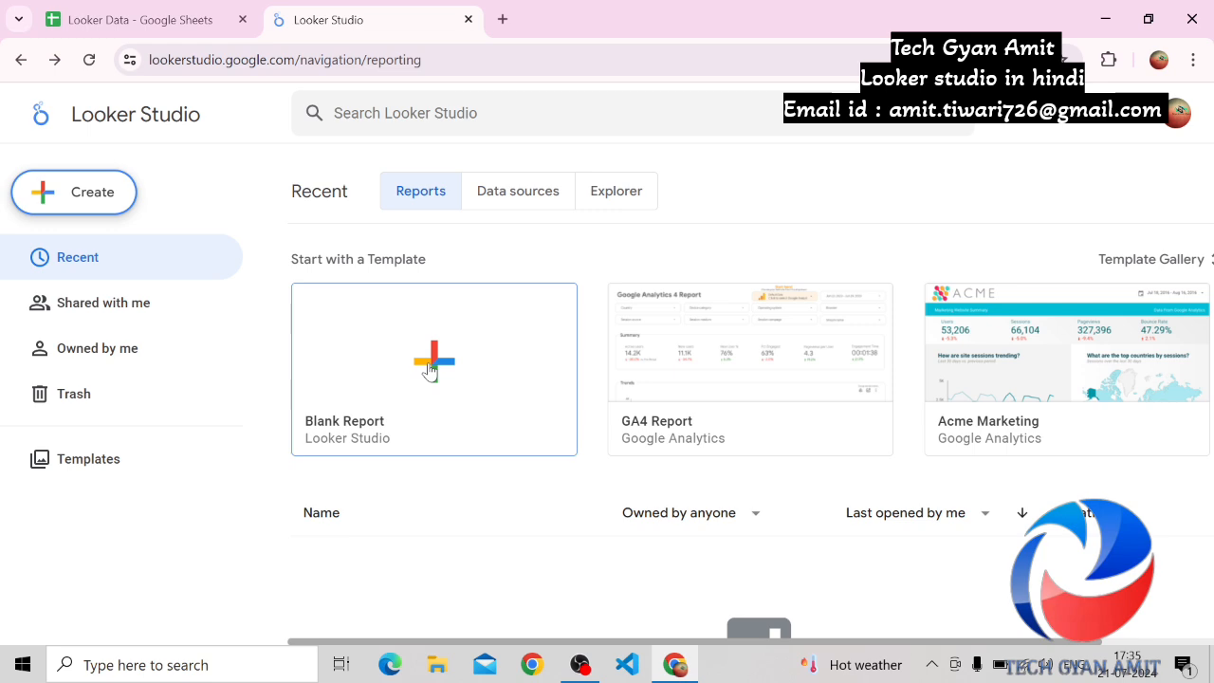
click(430, 370)
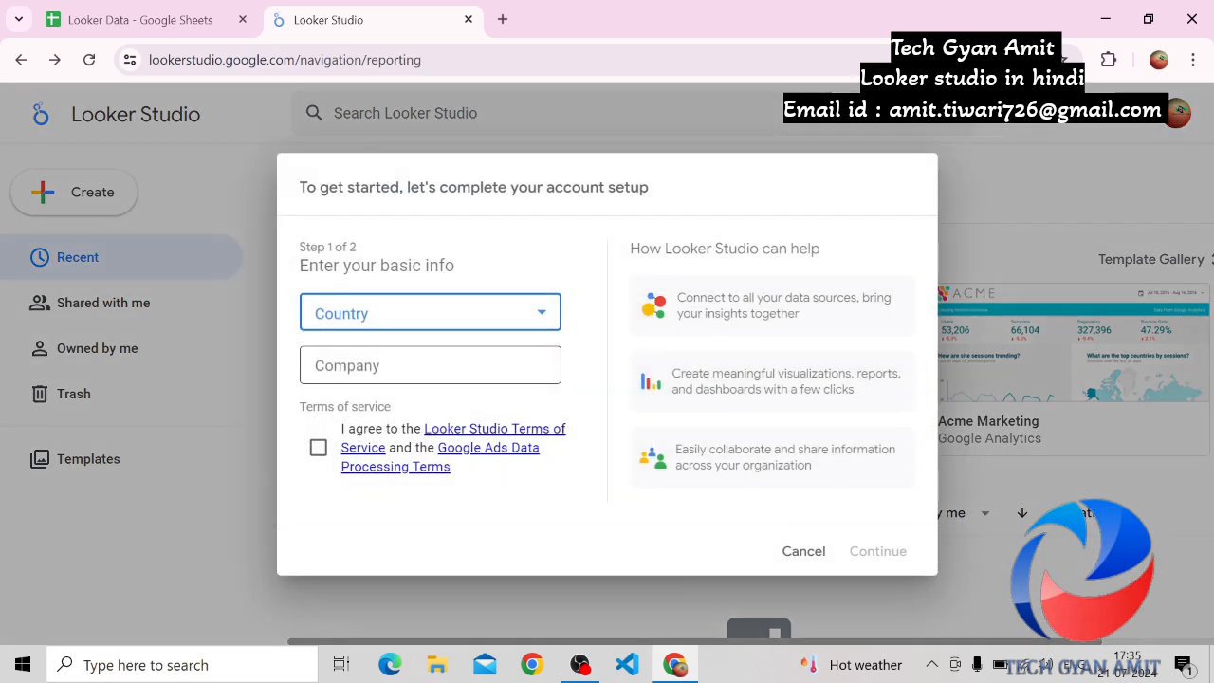
click(387, 320)
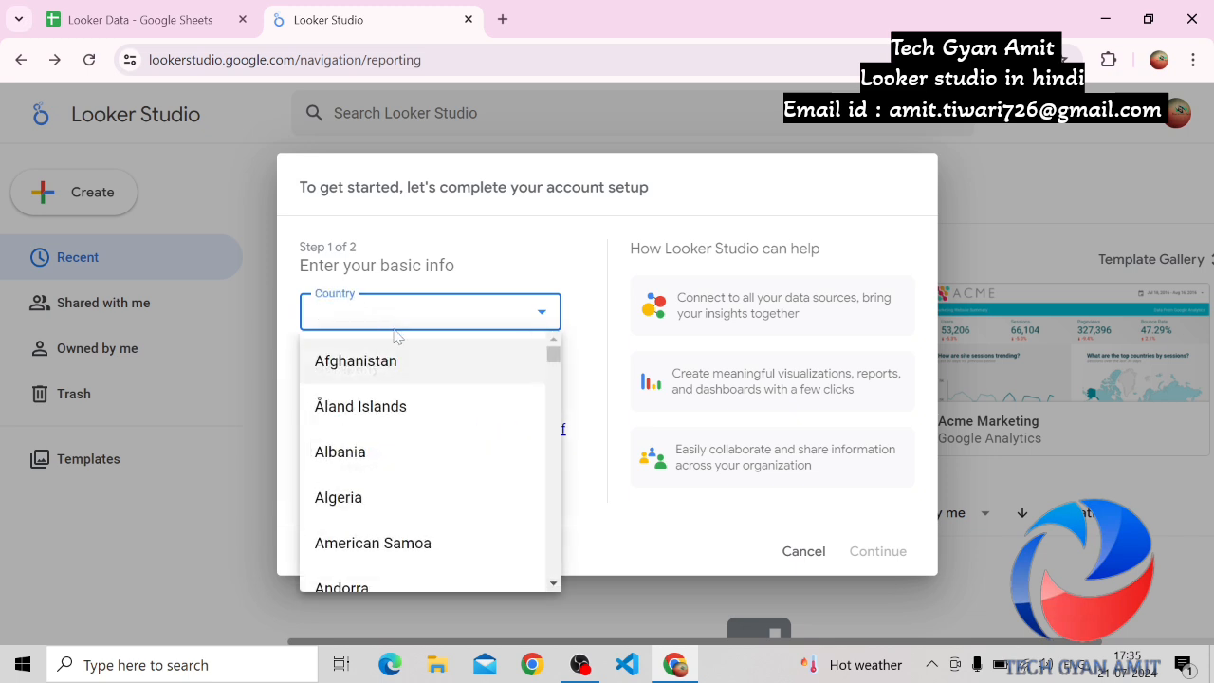
key(n)
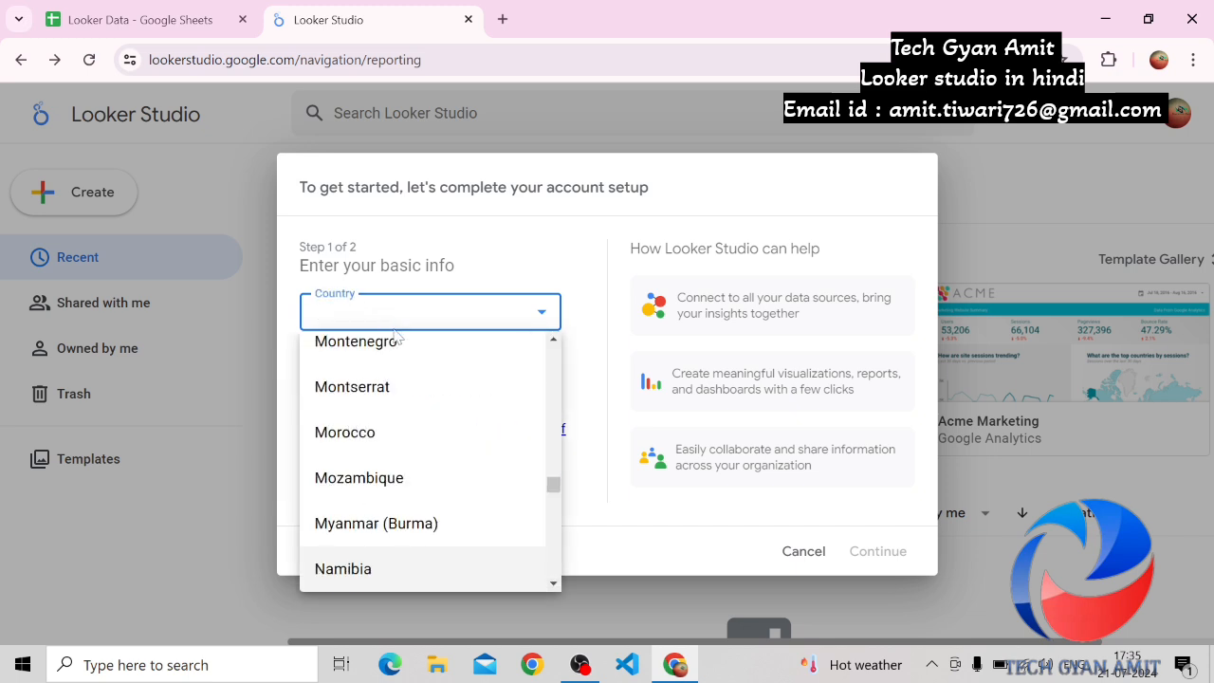
click(400, 327)
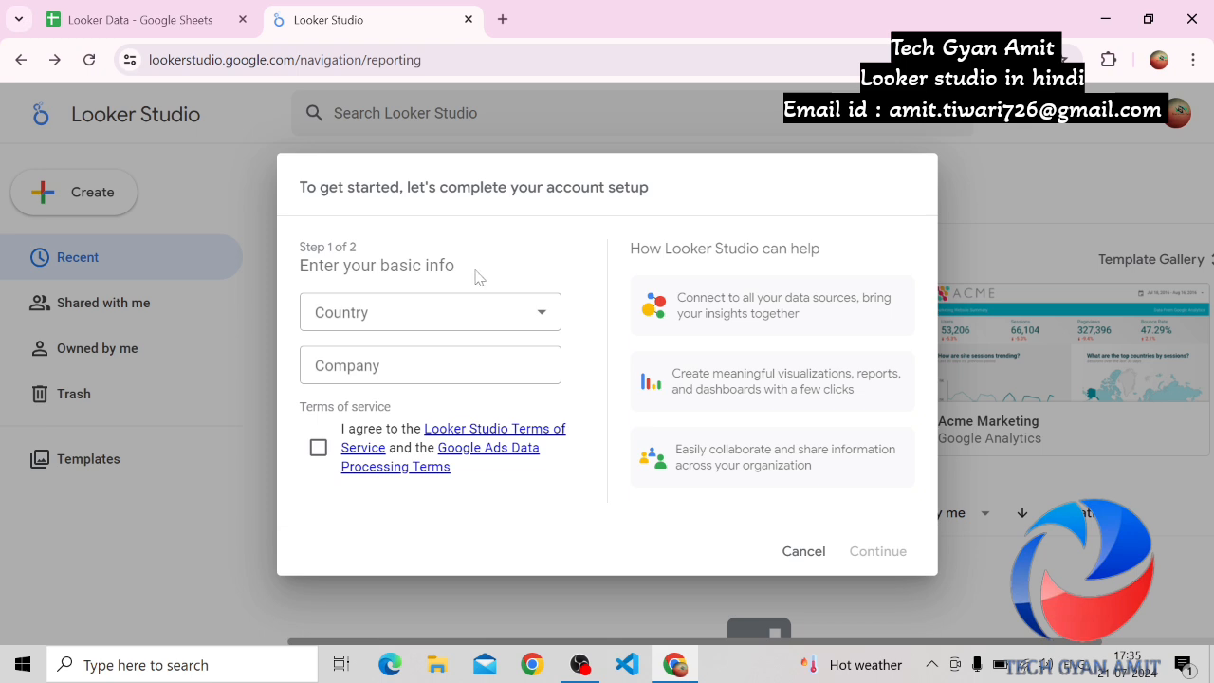
click(420, 318)
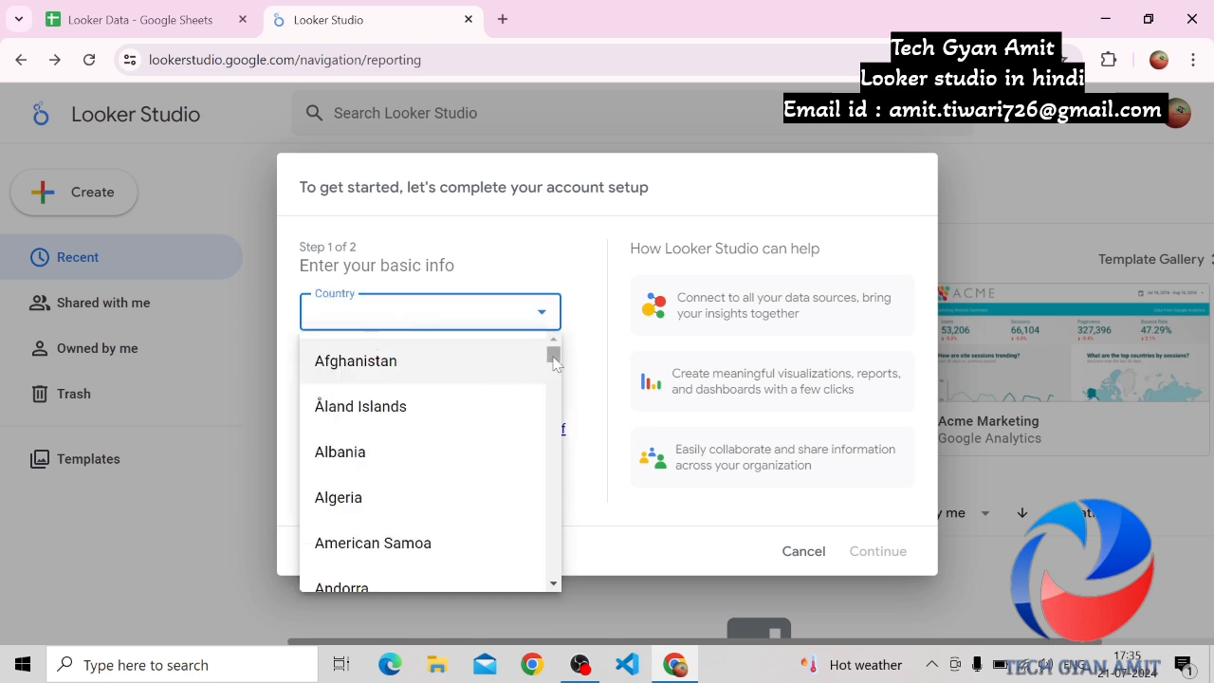
click(438, 317)
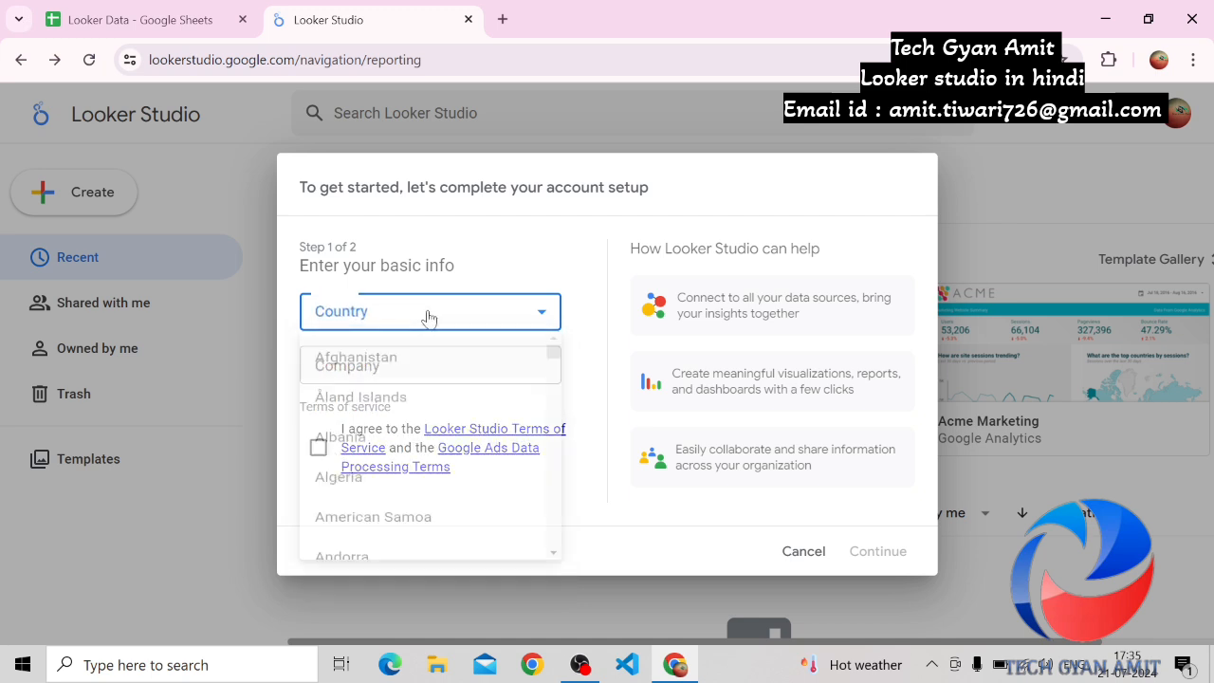
Set the country to India in the basic info of the account setup
click(427, 318)
key(n)
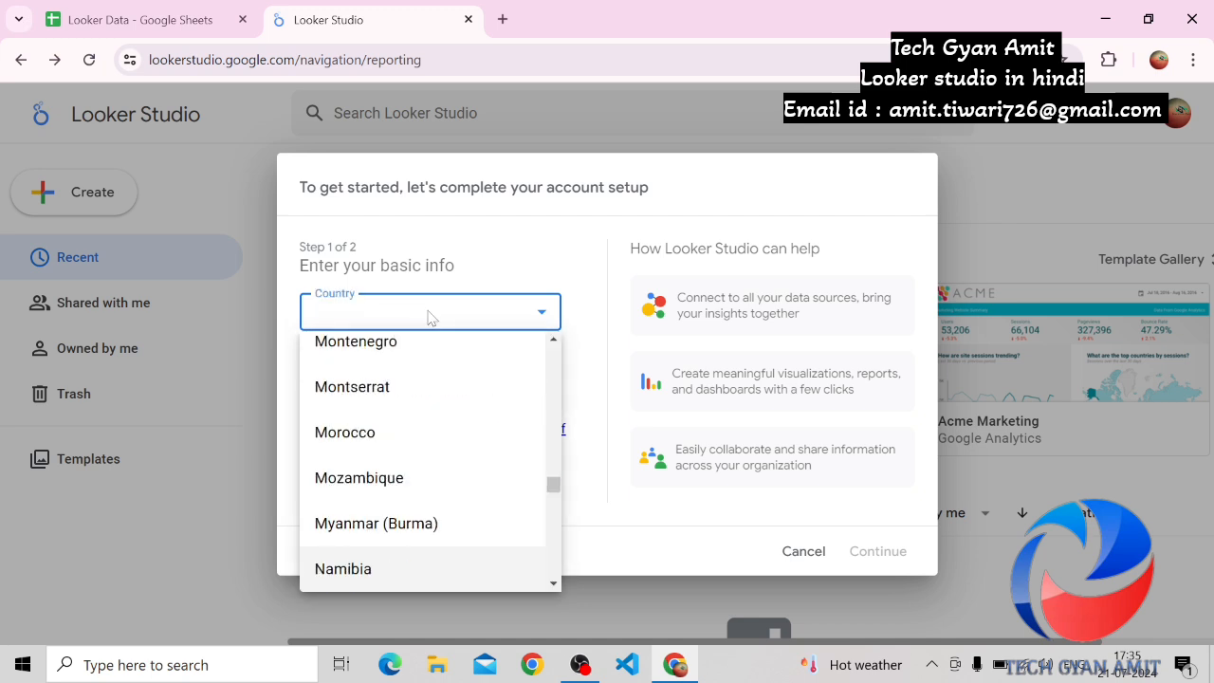
key(i)
key(n)
key(i)
key(n)
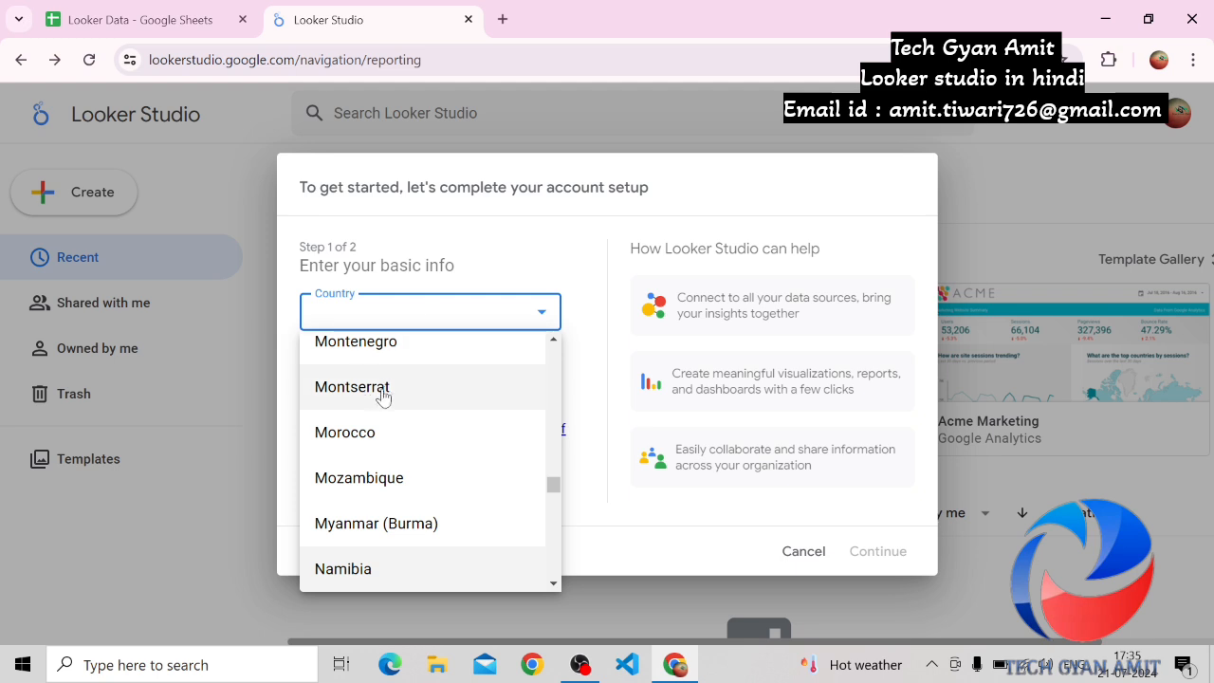
key(i)
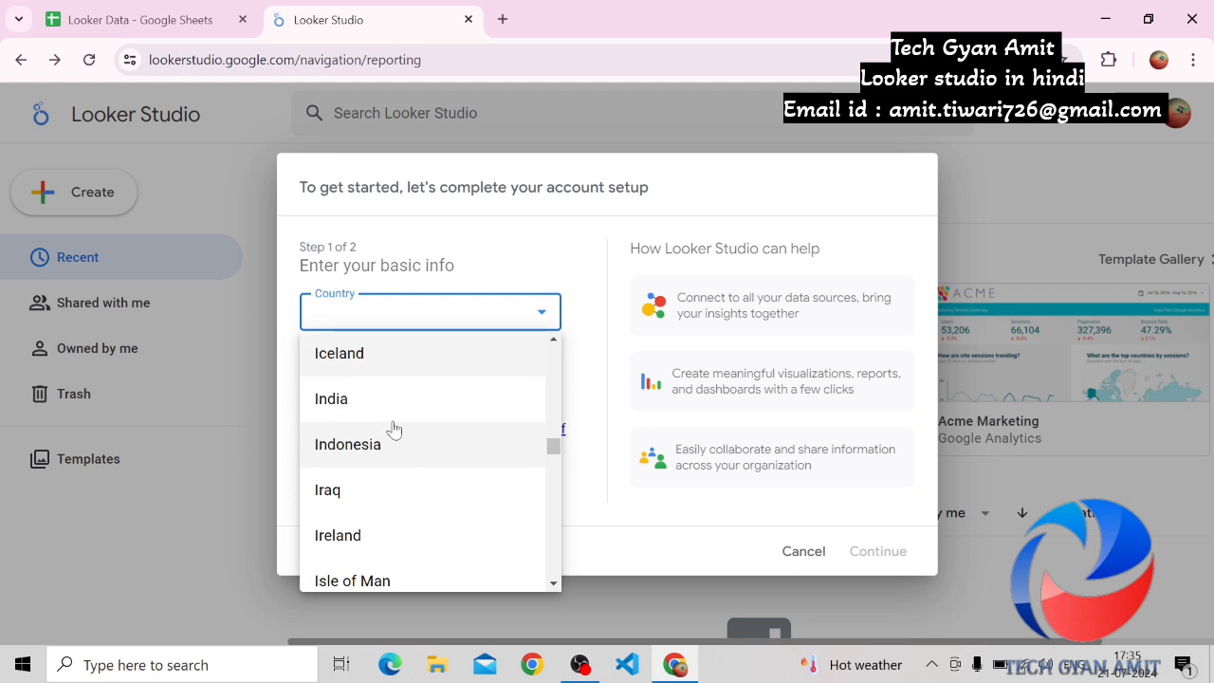
click(304, 396)
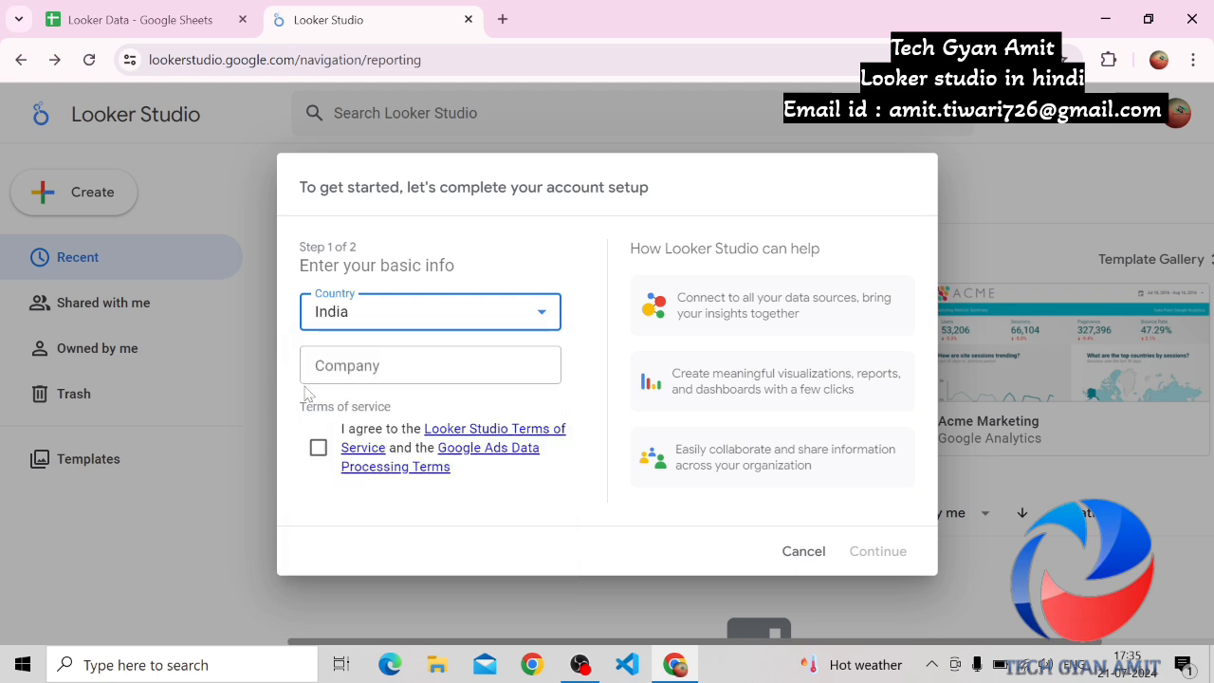
Enter Tech GYan Amit as the company, agree to the terms of service and continue to the second setup step
click(319, 360)
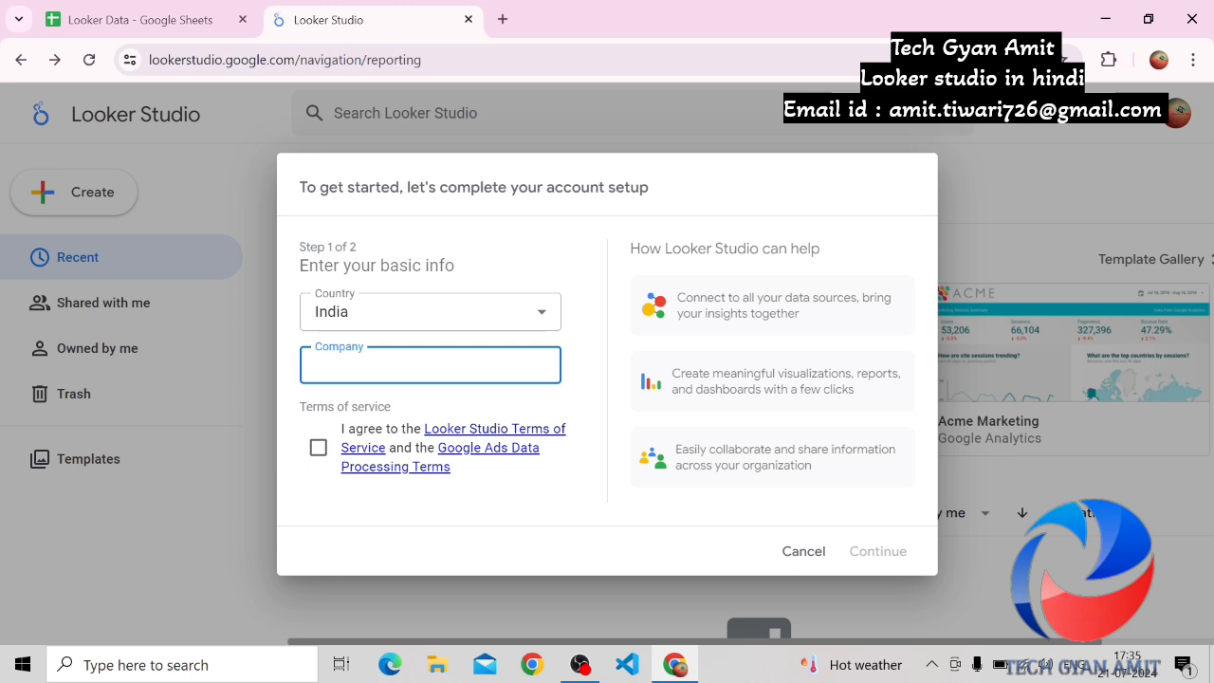
text(Te)
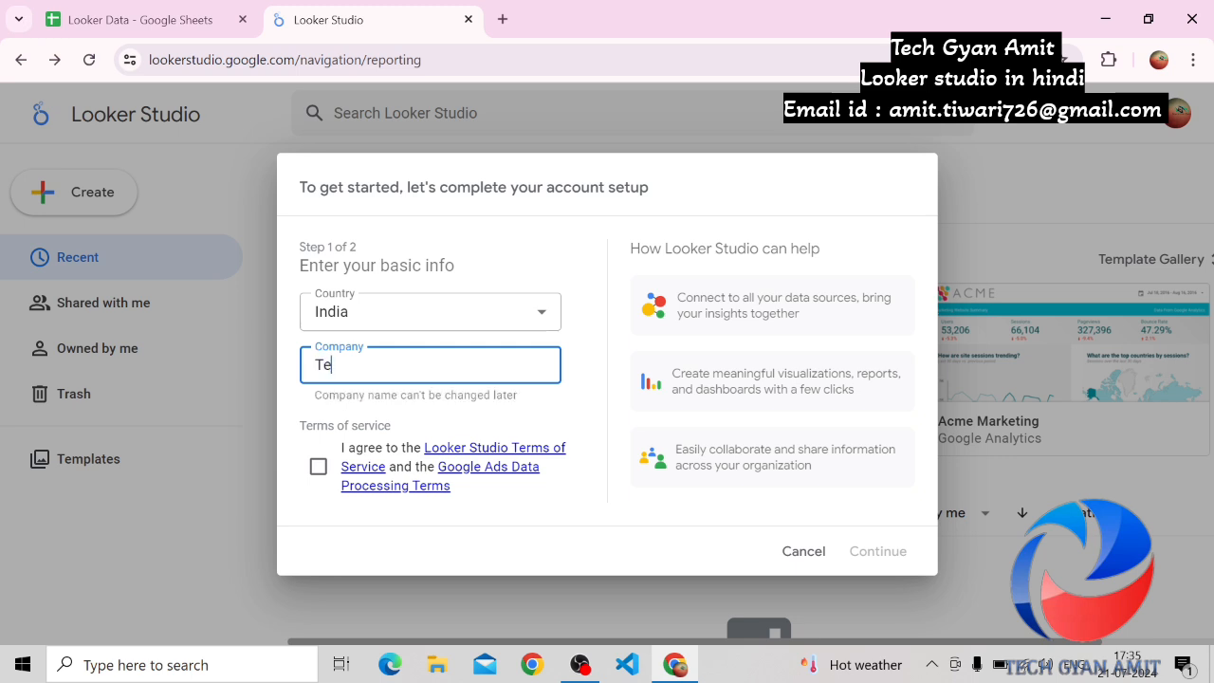
text(ch GYan Amit)
click(318, 467)
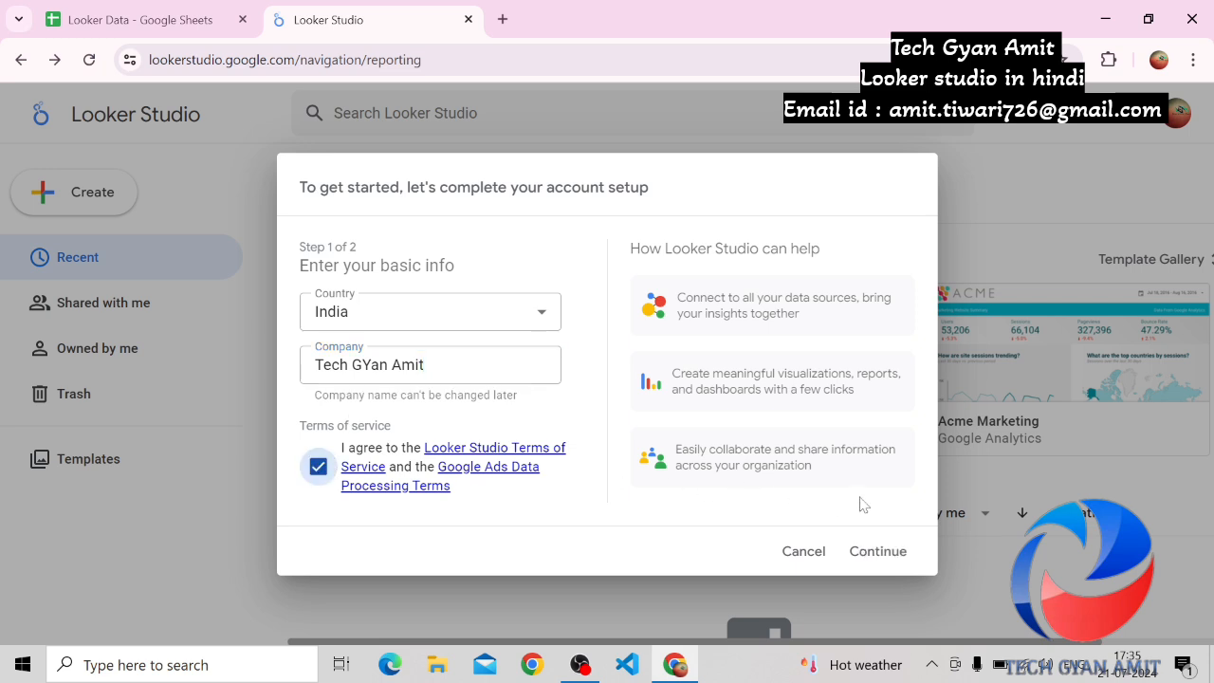
click(871, 551)
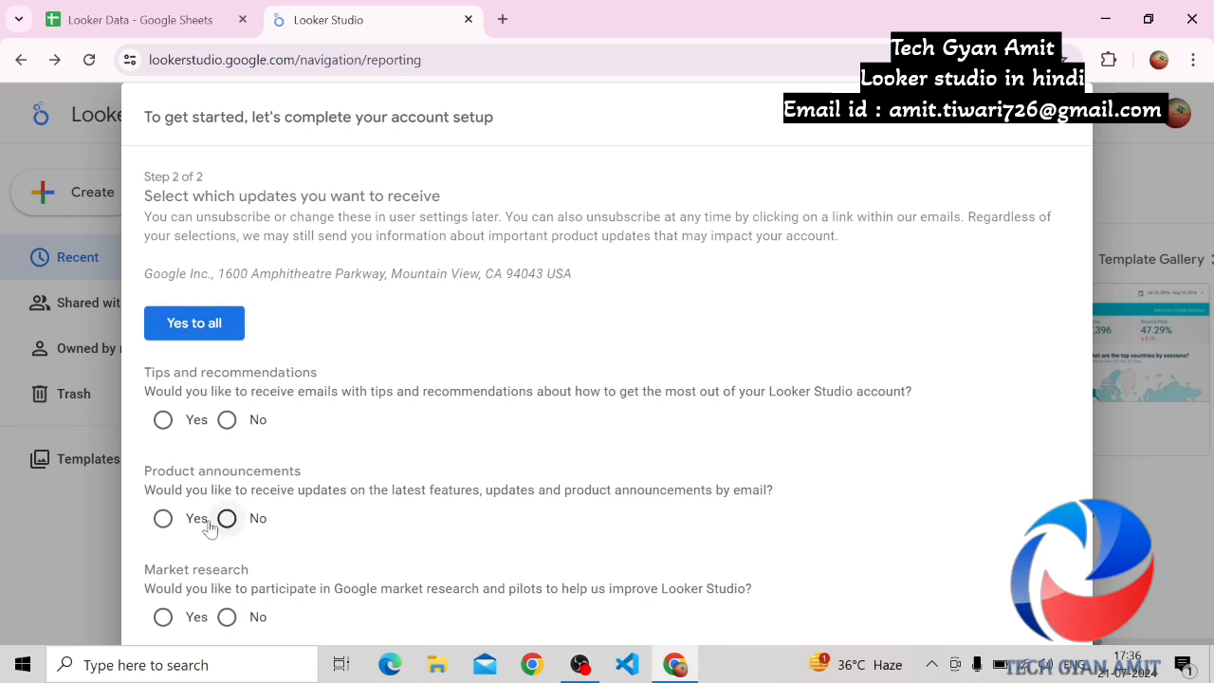
Opt in to all email updates to finish the account setup, and start a new blank report
click(211, 333)
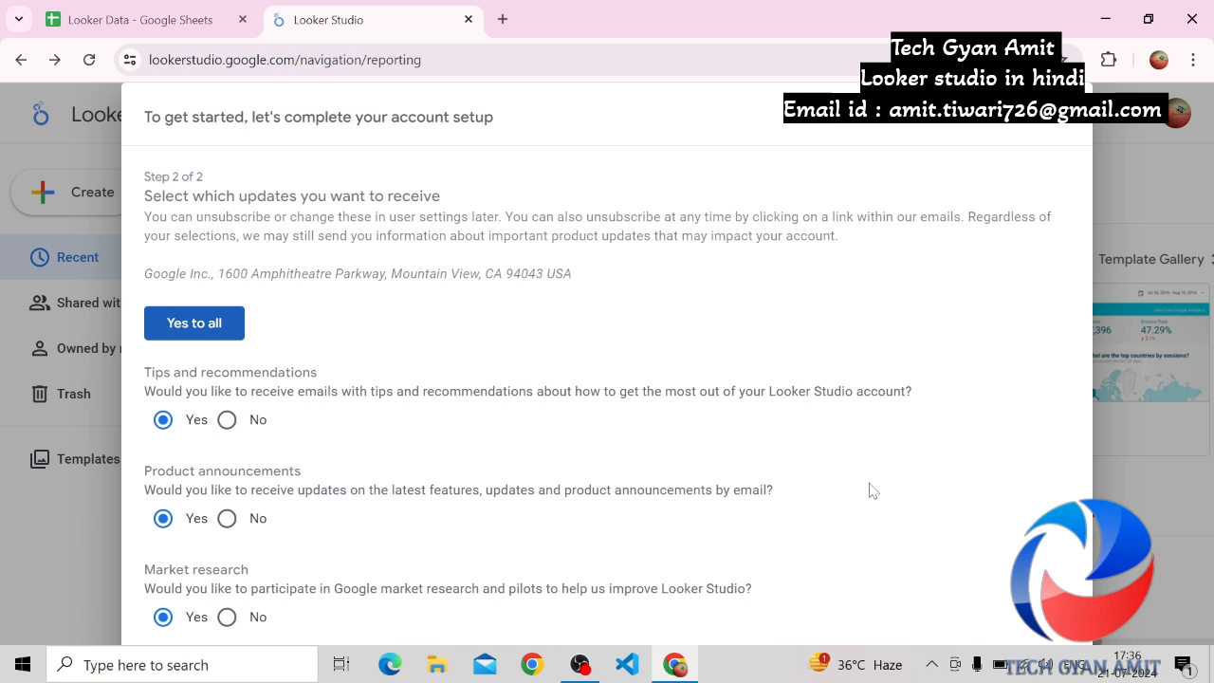
key(ctrl+minus)
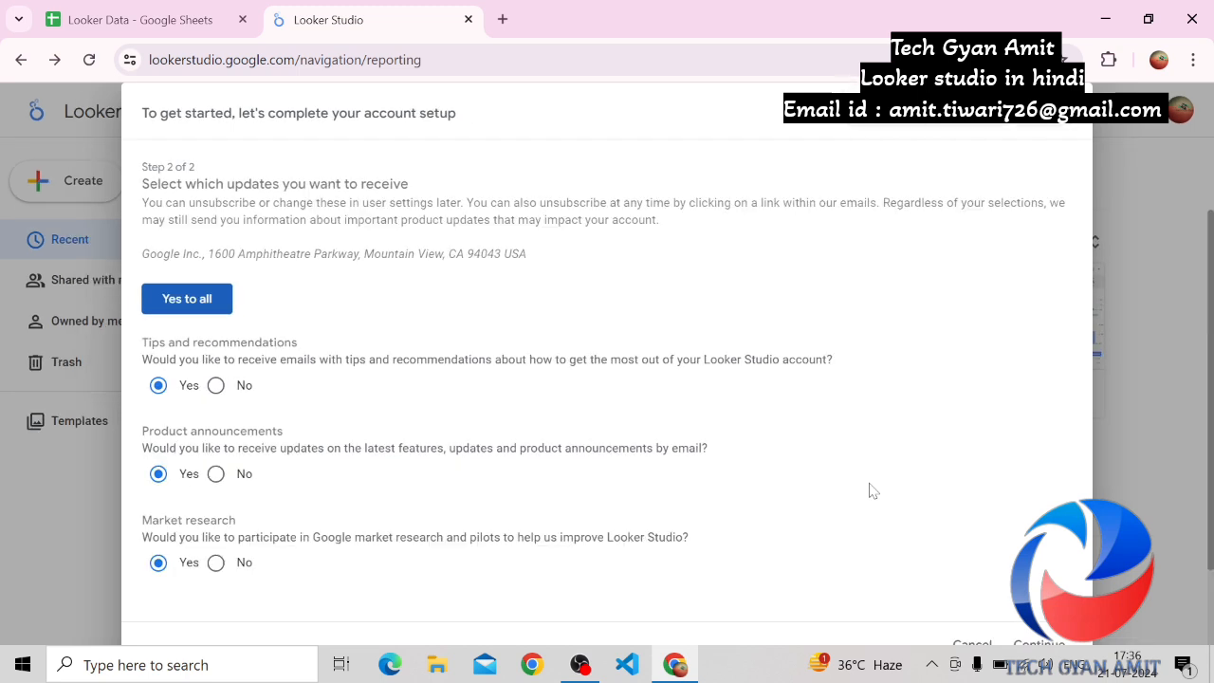
key(ctrl+minus)
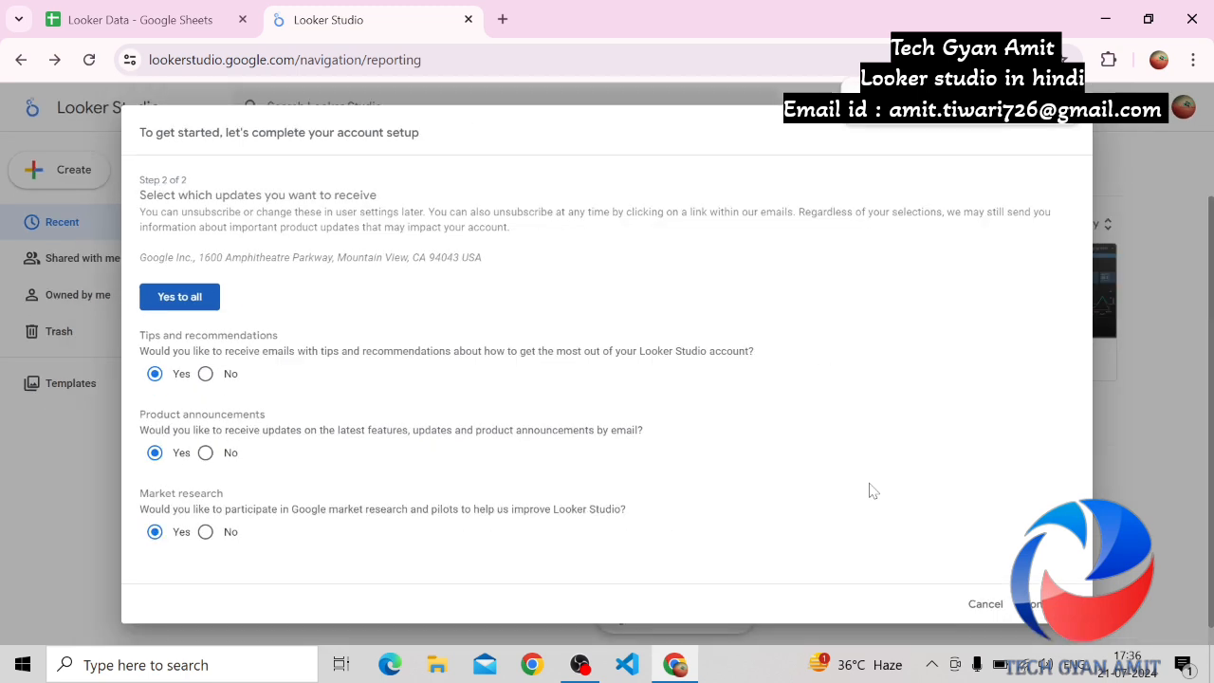
click(1038, 606)
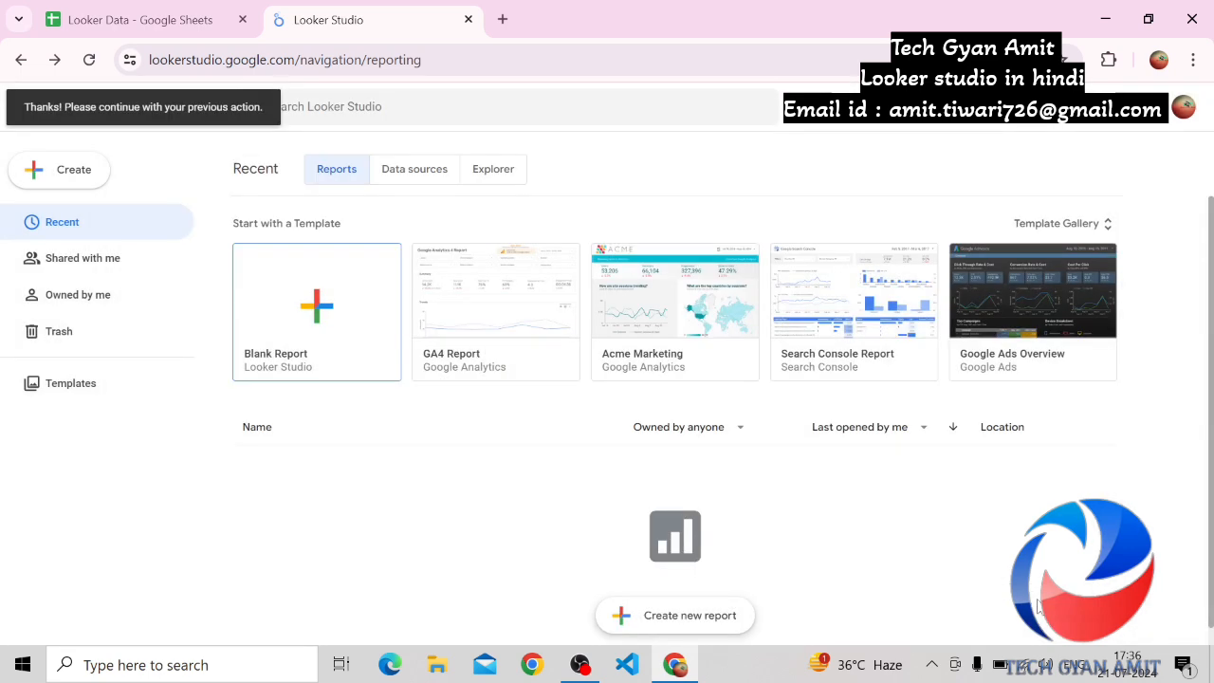
click(318, 323)
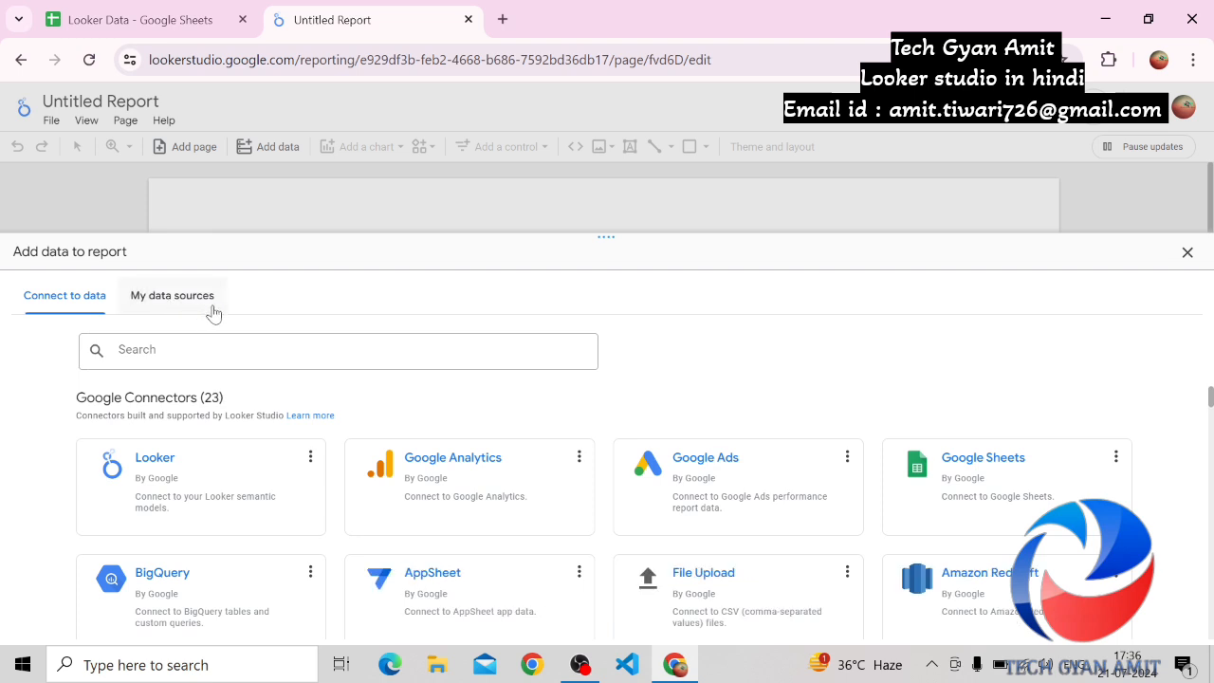
Examine the existing sample data sources and the available Google and partner connectors for the report
click(139, 307)
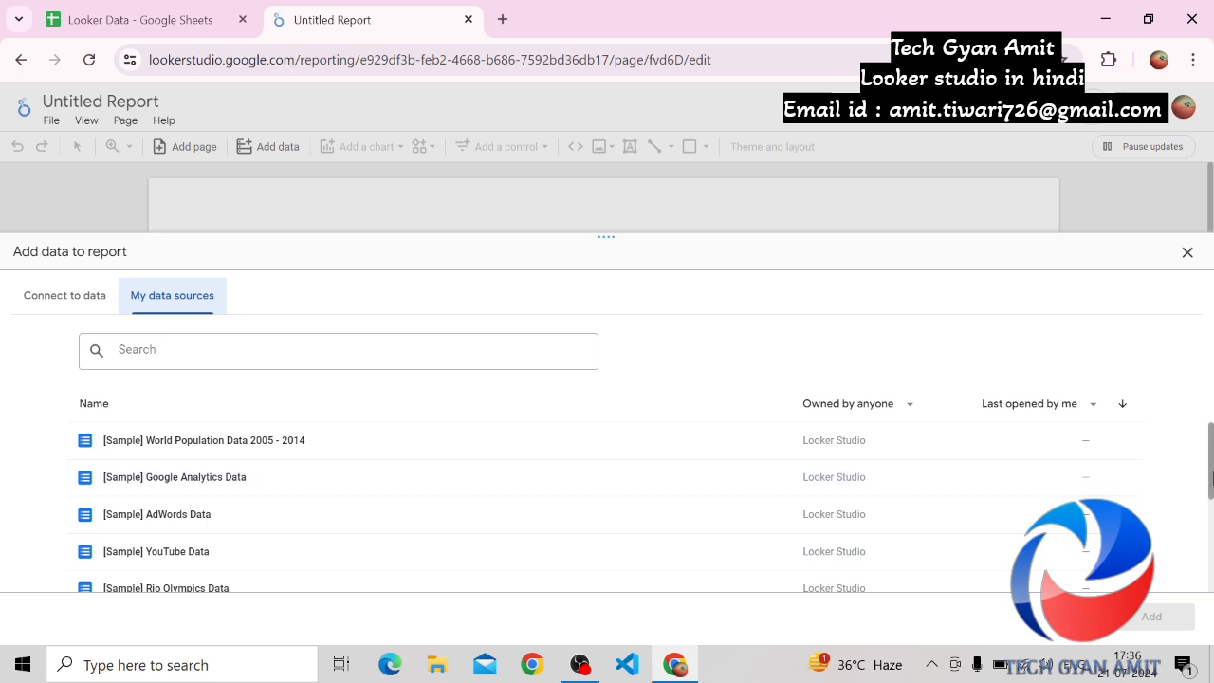
mouse_move(1211, 464)
mouse_down()
mouse_move(1210, 560)
mouse_move(1210, 454)
mouse_up()
click(78, 298)
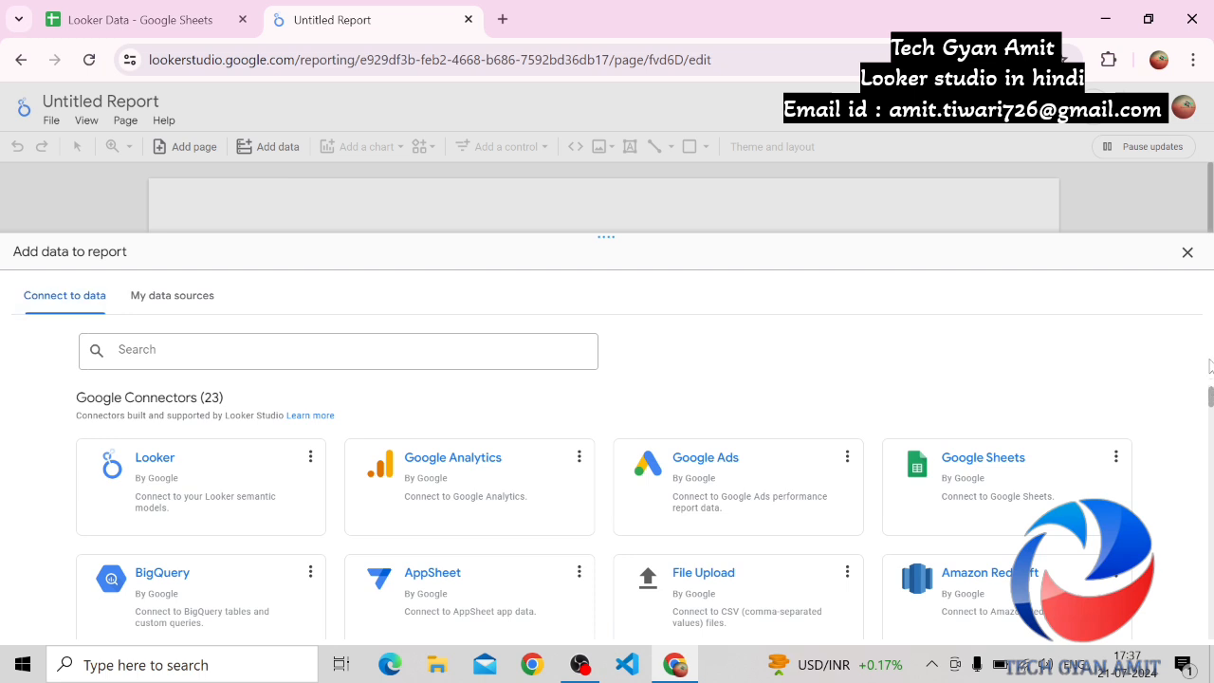
scroll(1211, 398, down, 1)
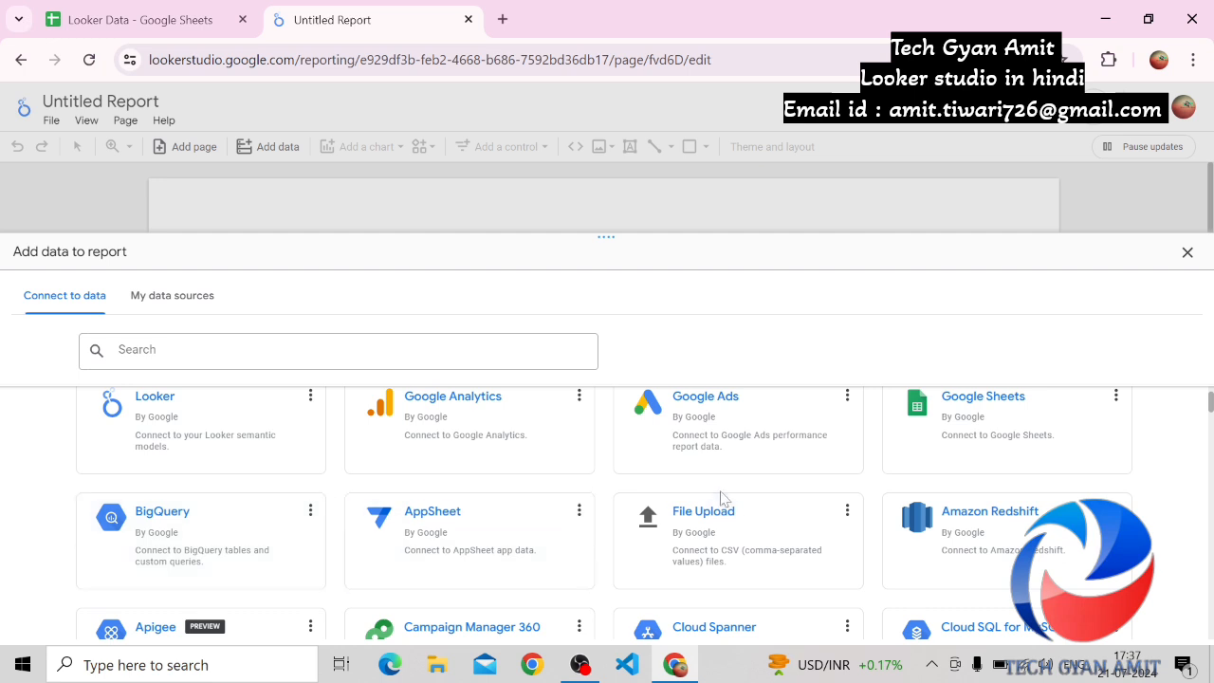
drag(1210, 404, 1206, 458)
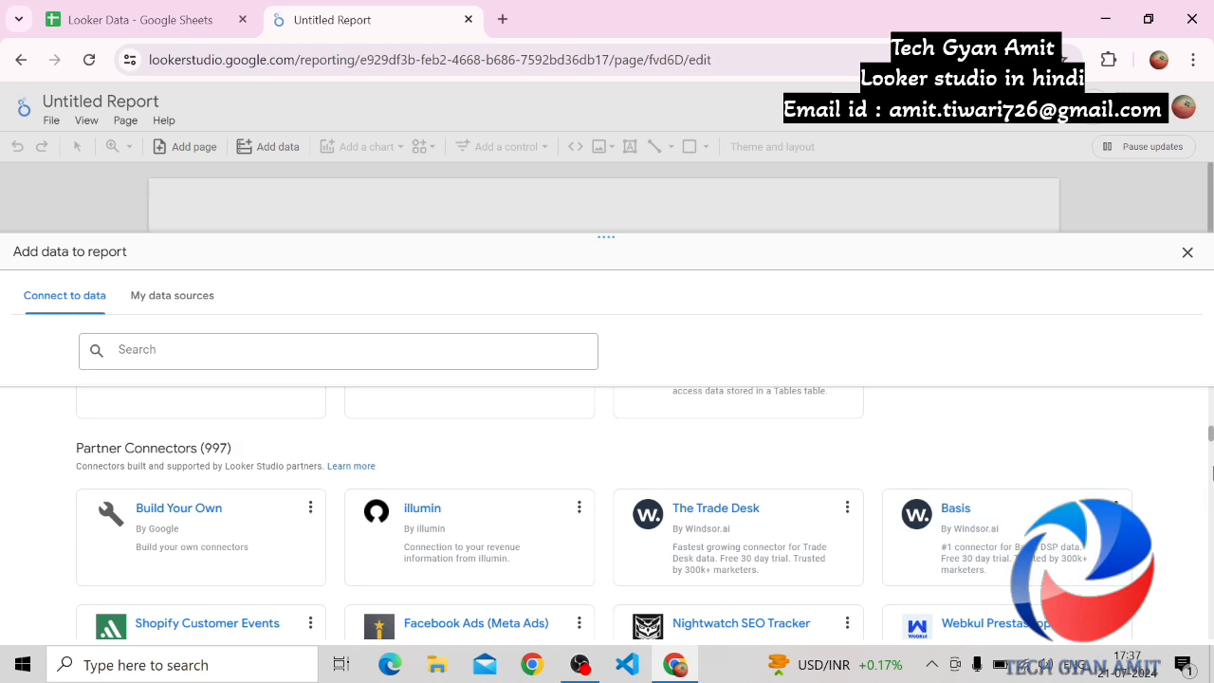
drag(1210, 427, 1211, 389)
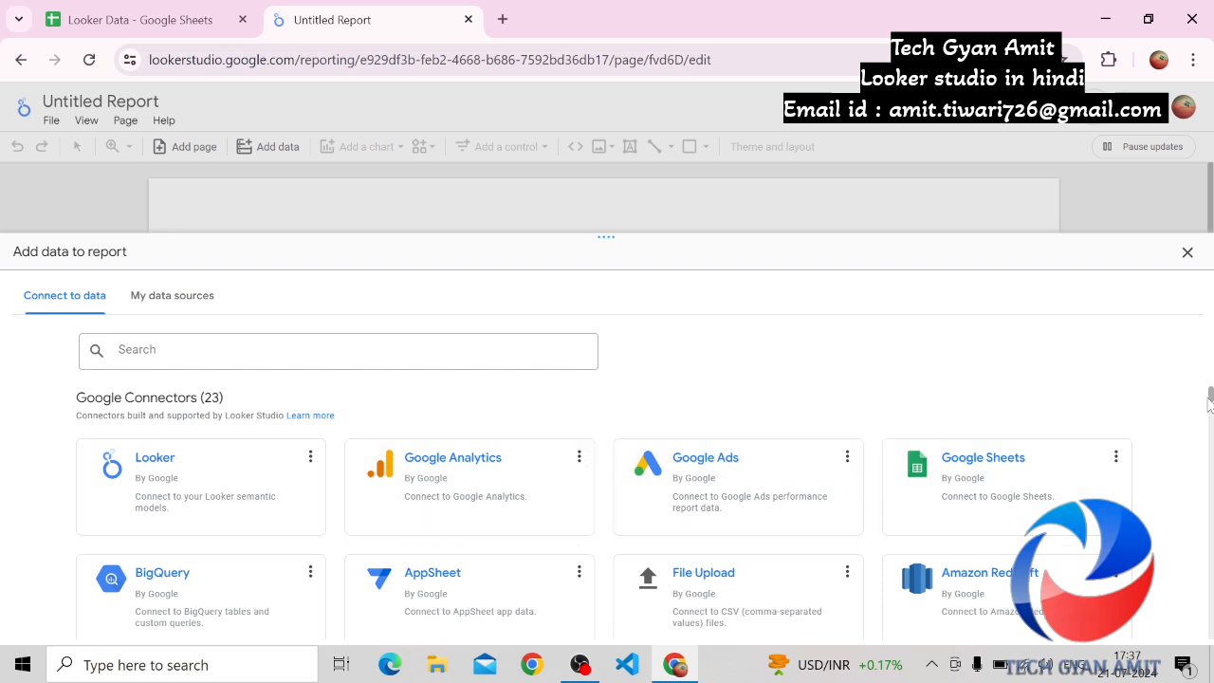
drag(1210, 403, 1207, 441)
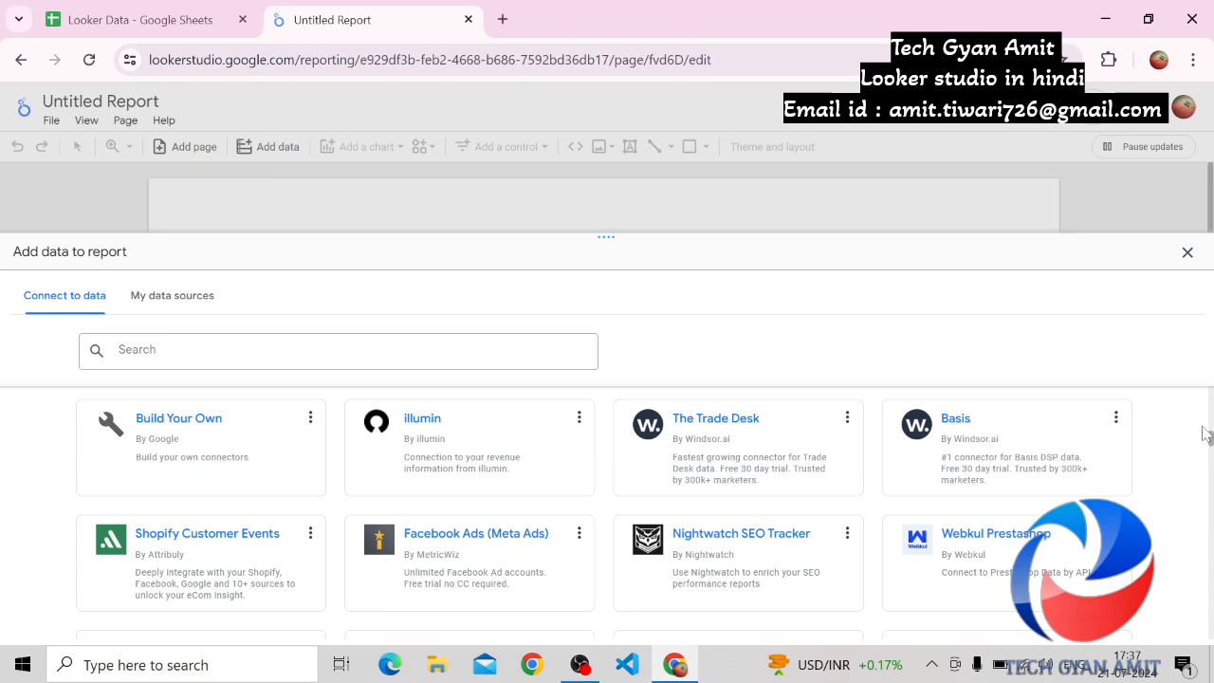
scroll(1210, 434, up, 2)
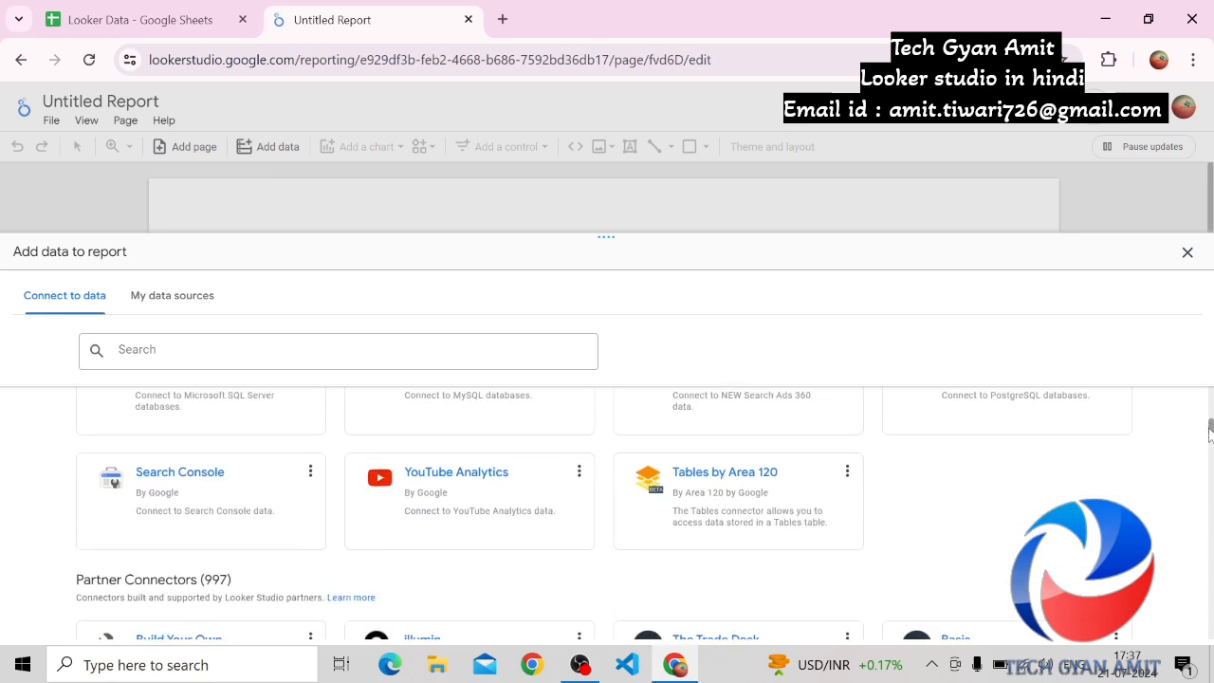
scroll(1211, 426, up, 2)
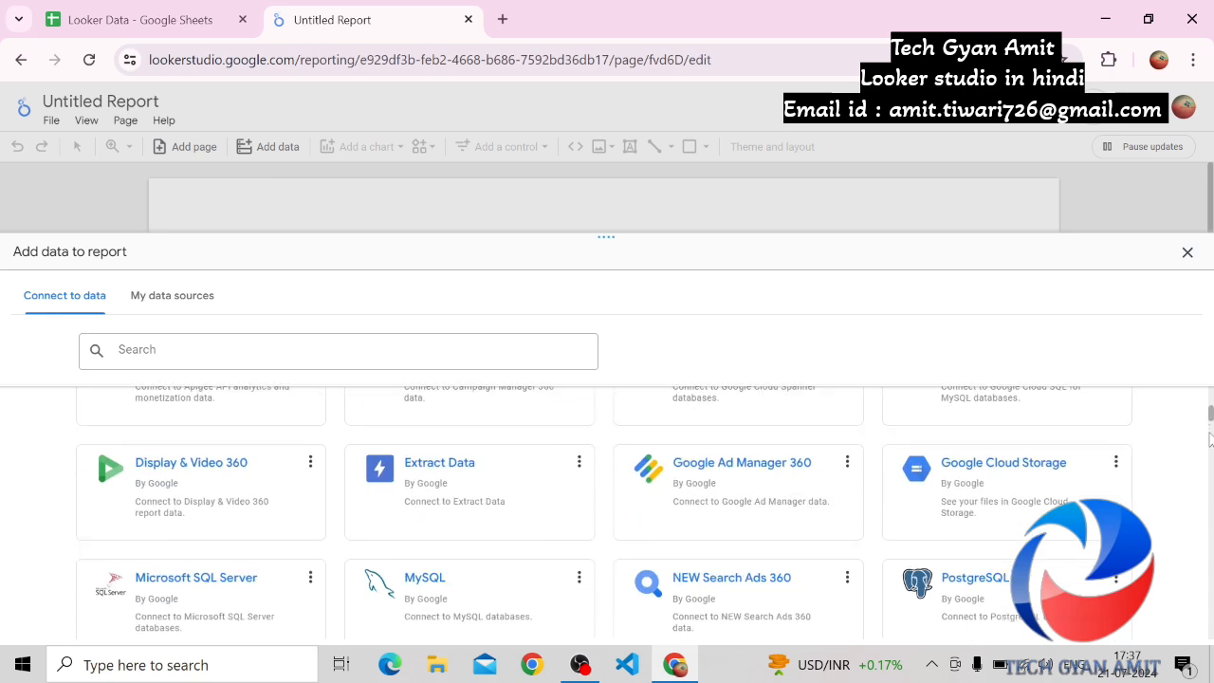
scroll(1211, 410, up, 3)
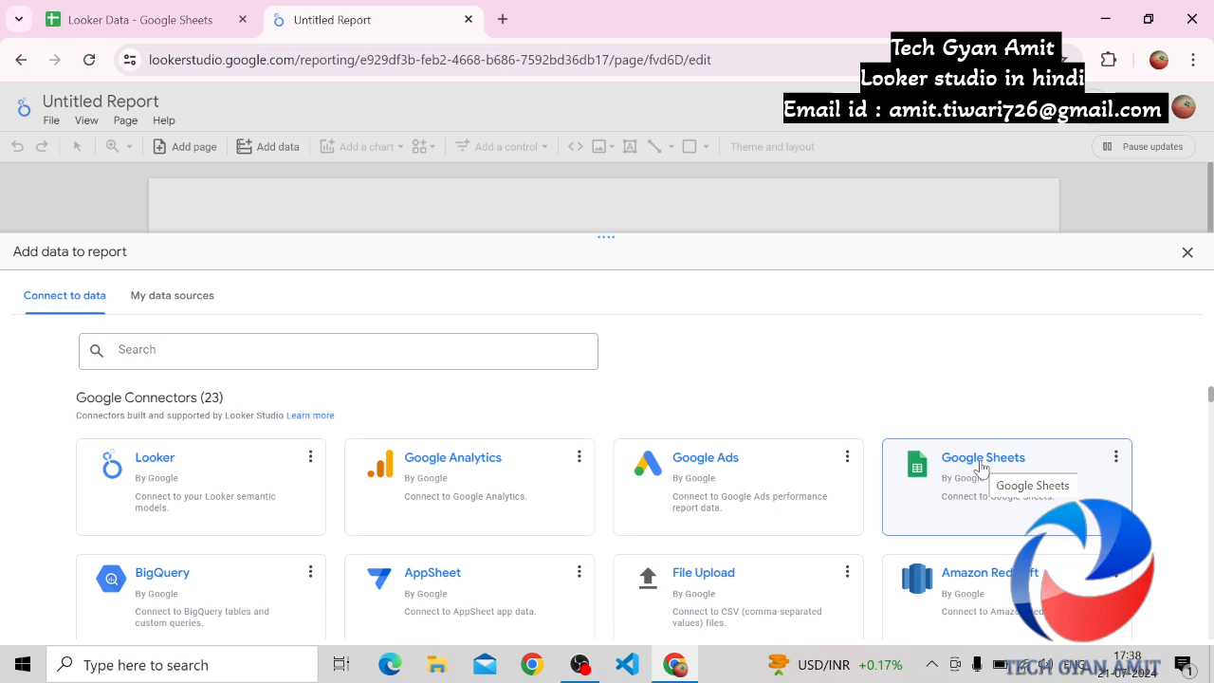
Dismiss the data source selection, reload the blank report and dismiss the selection again
click(1187, 252)
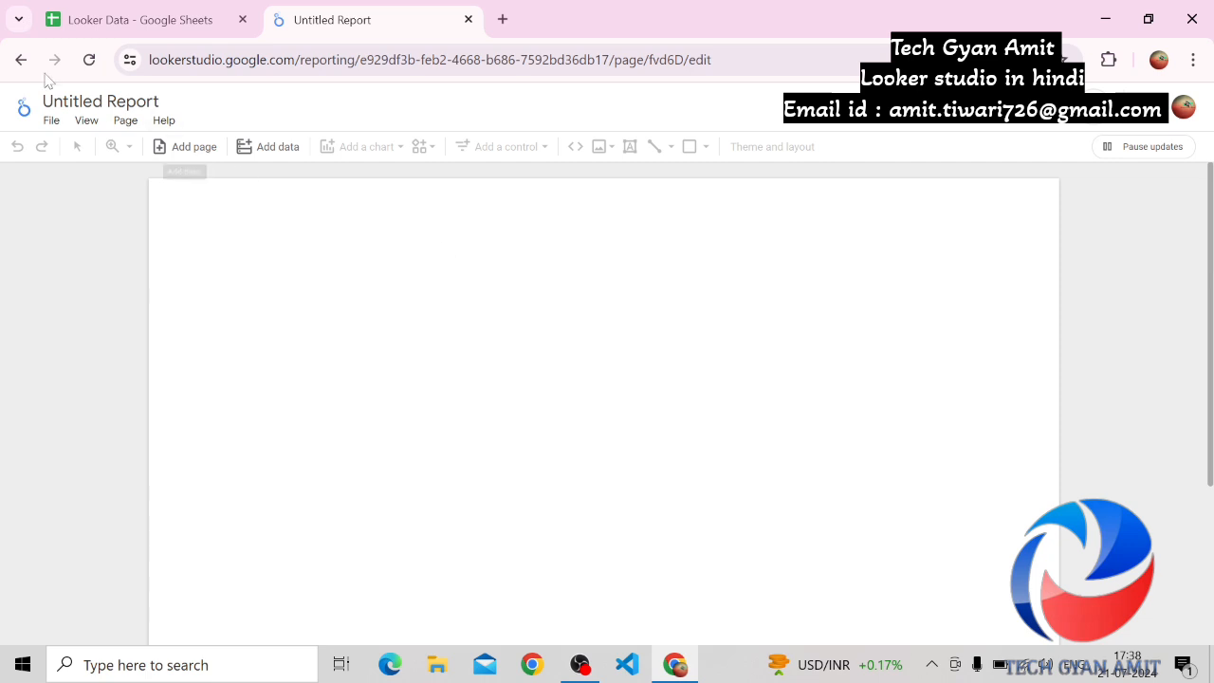
click(90, 61)
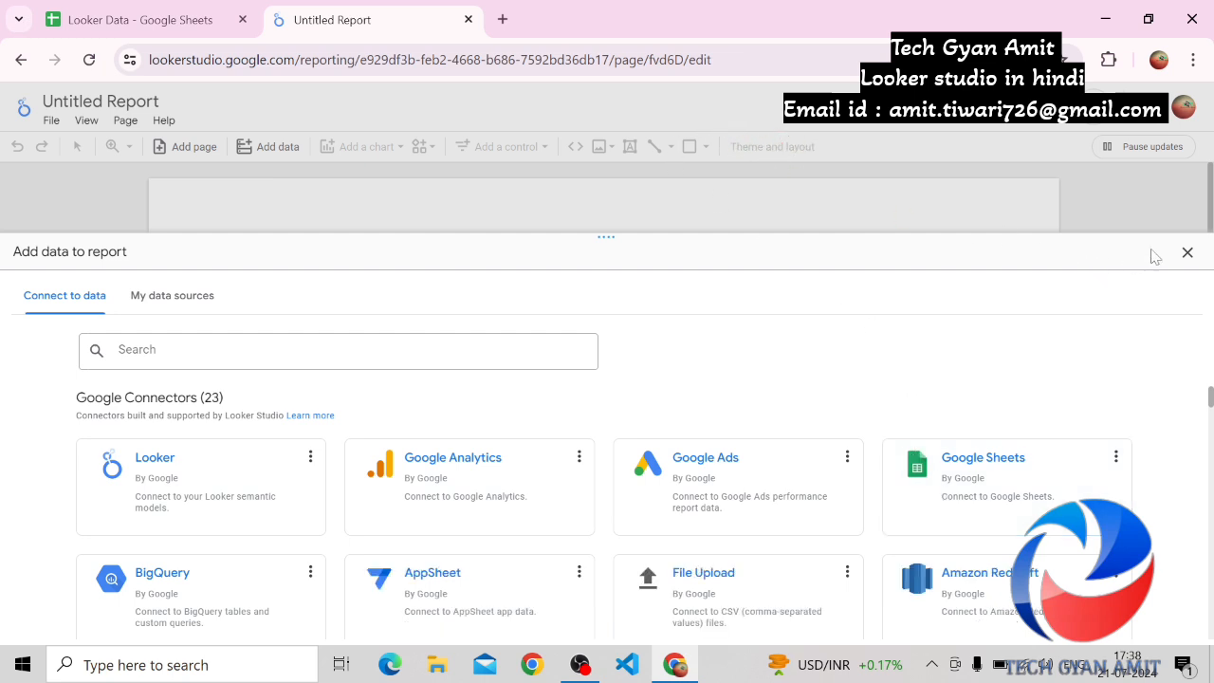
click(1187, 253)
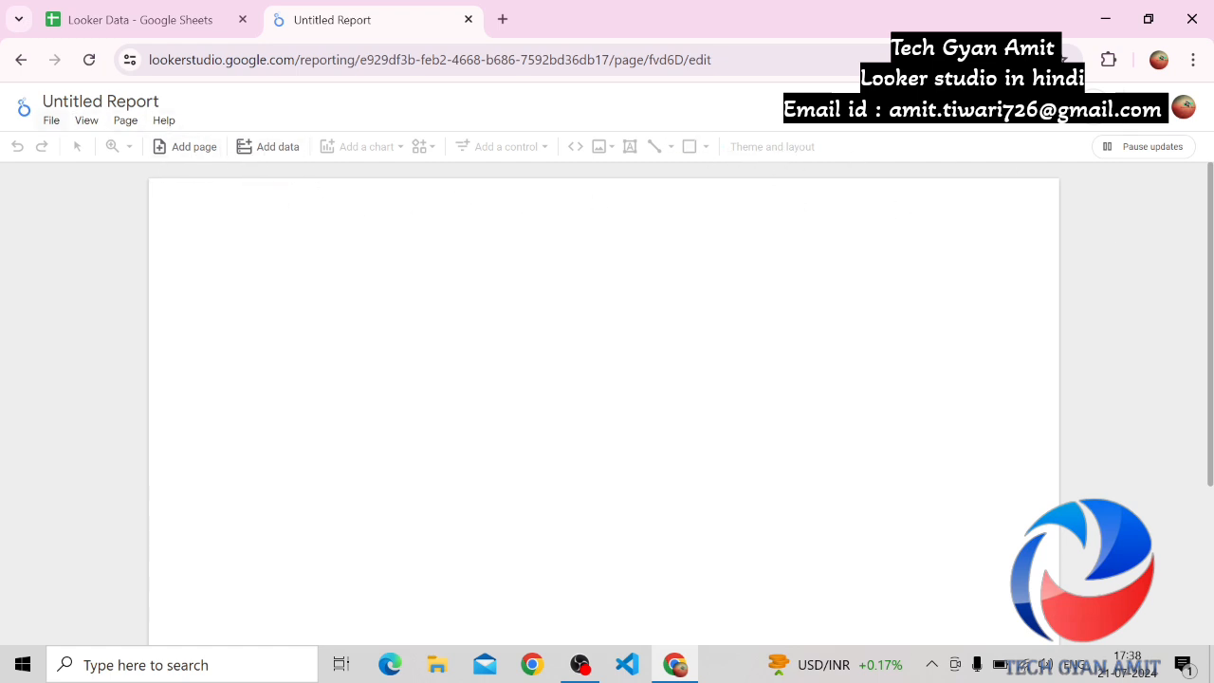
click(54, 121)
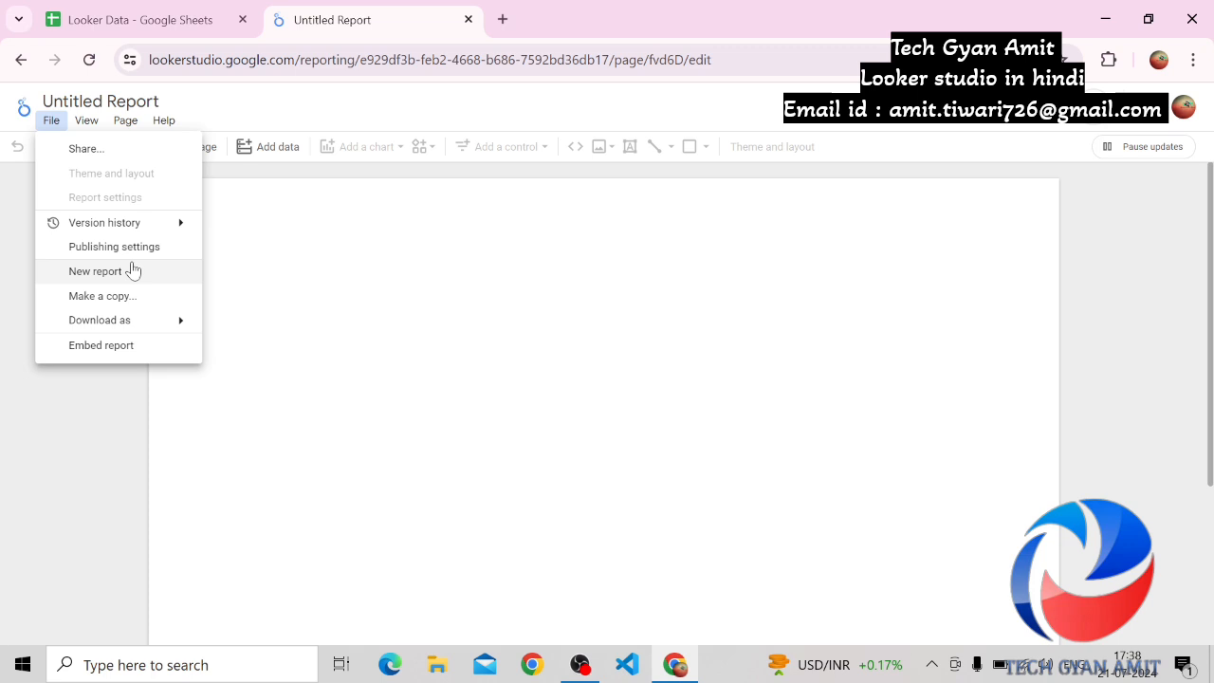
mouse_move(140, 322)
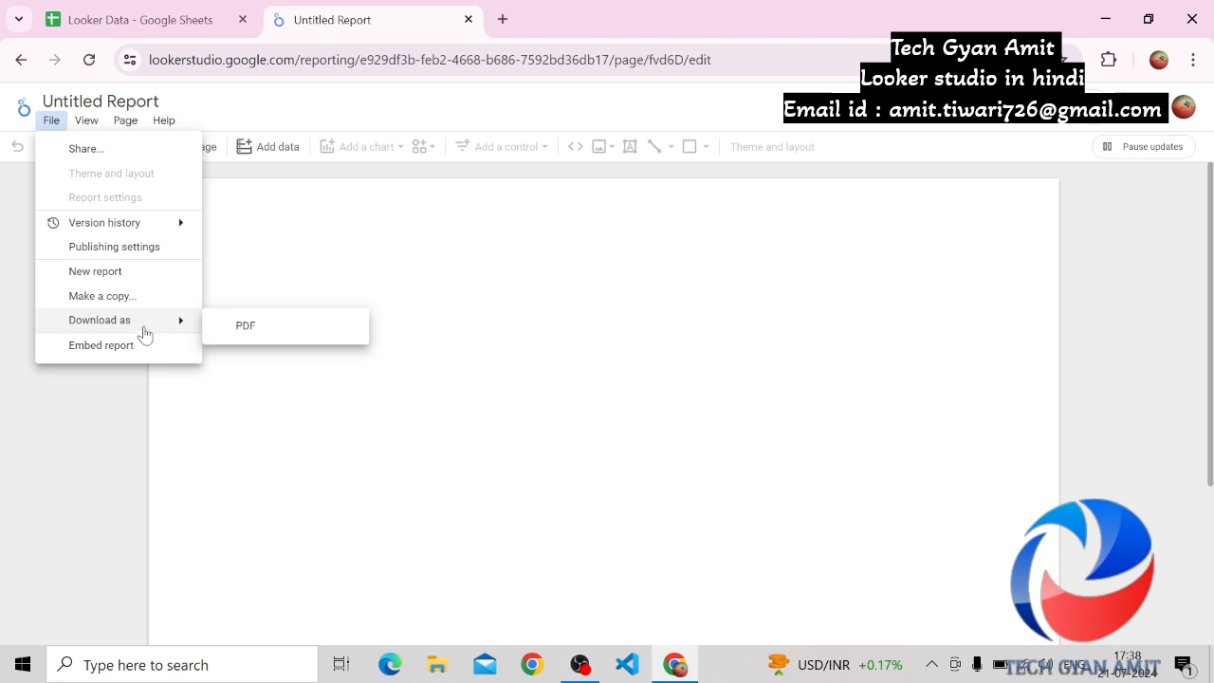
click(86, 133)
click(87, 120)
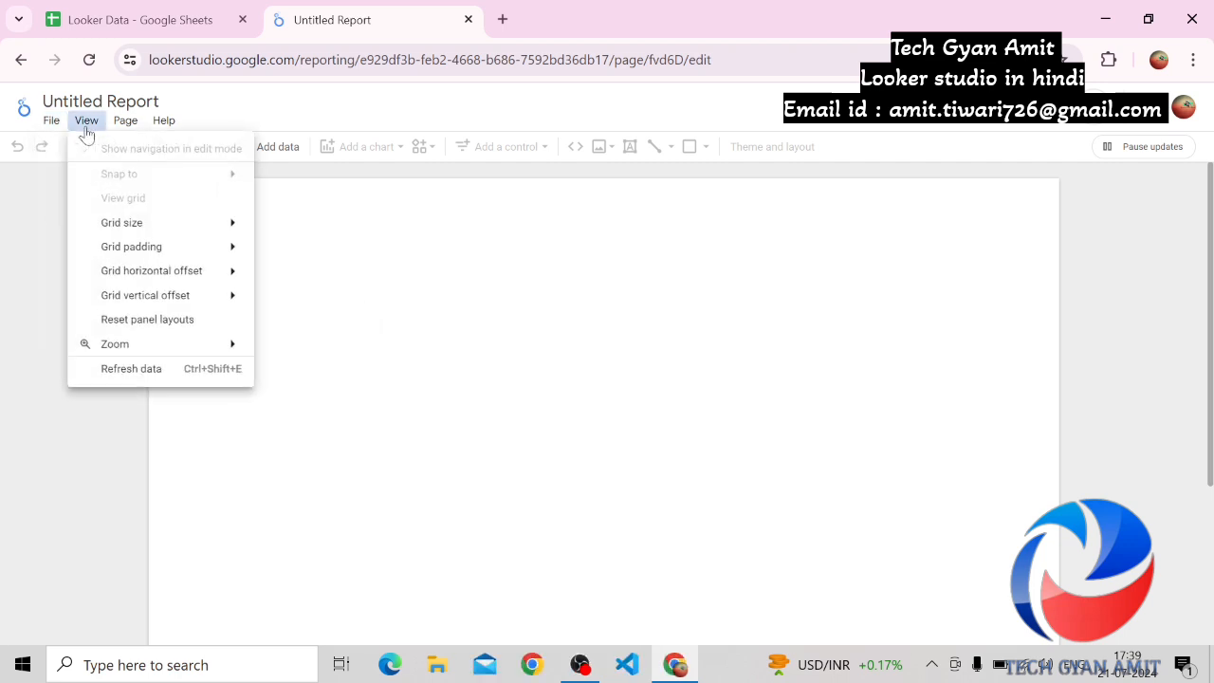
mouse_move(134, 234)
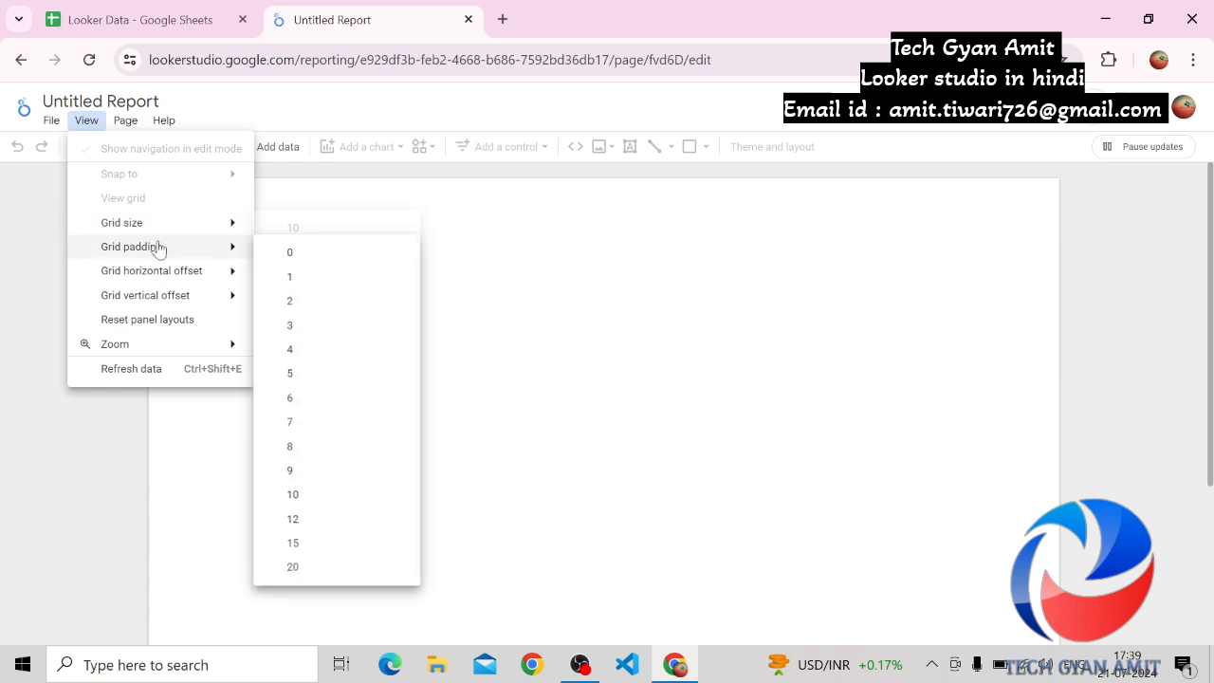
click(126, 124)
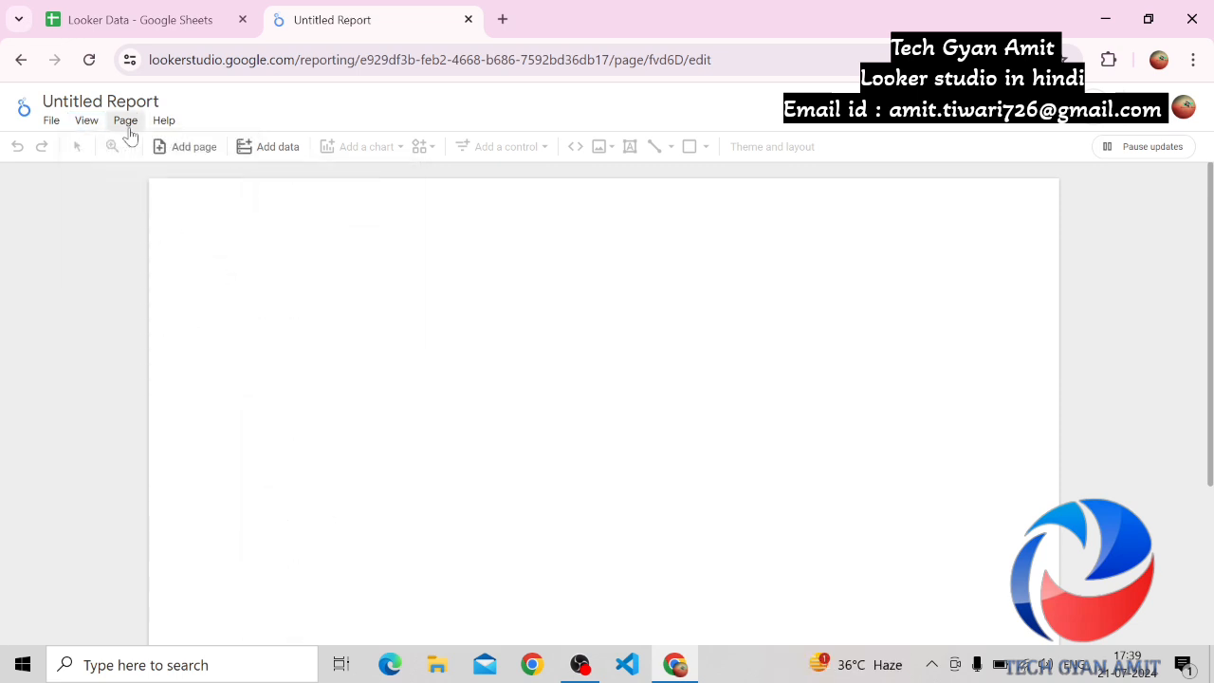
click(126, 124)
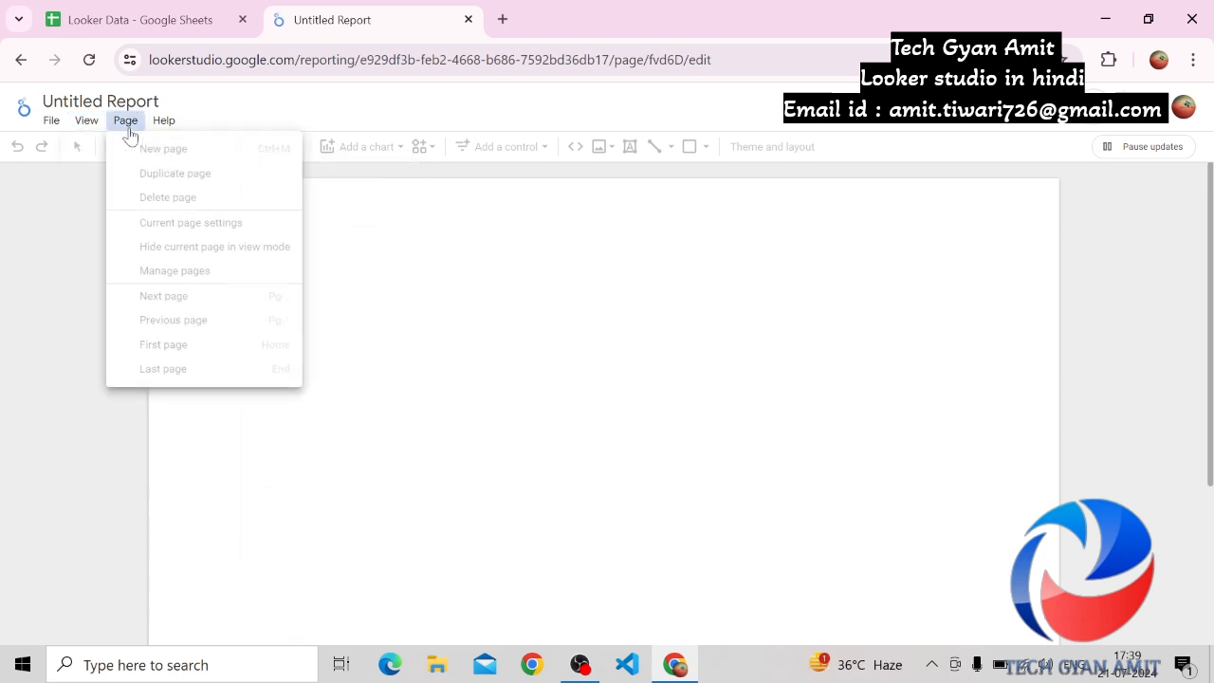
click(398, 414)
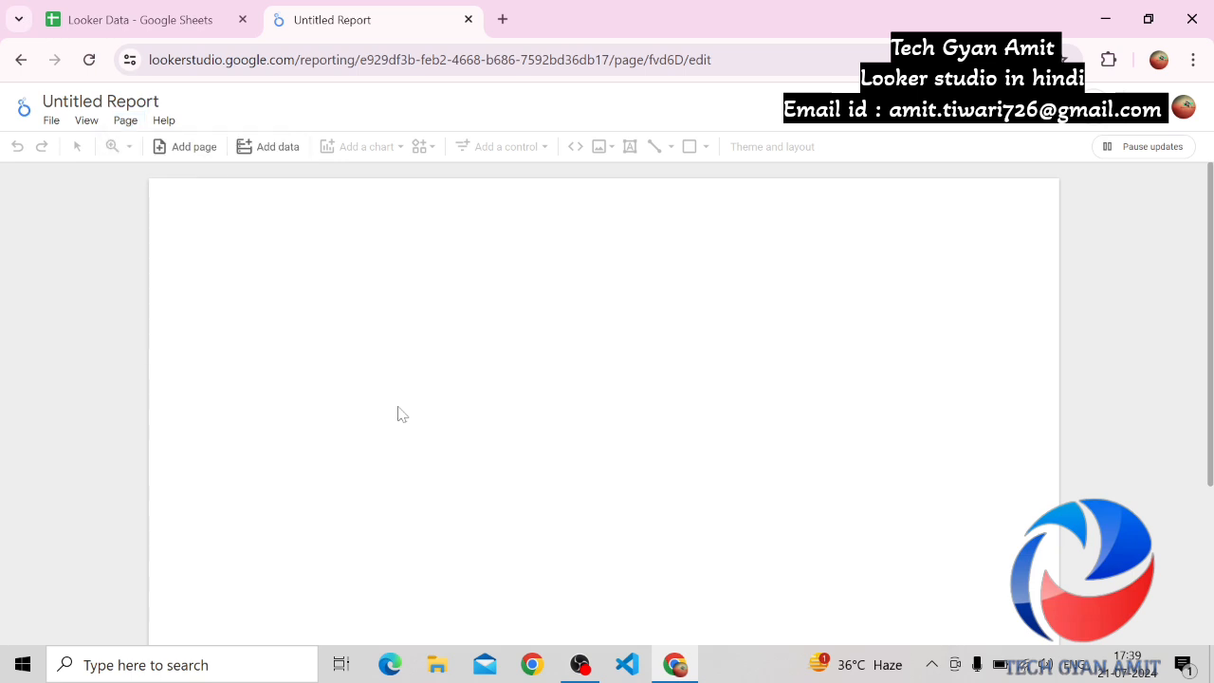
Add data to the report through the Google Sheets connector and authorize it with the listed Google account
click(278, 152)
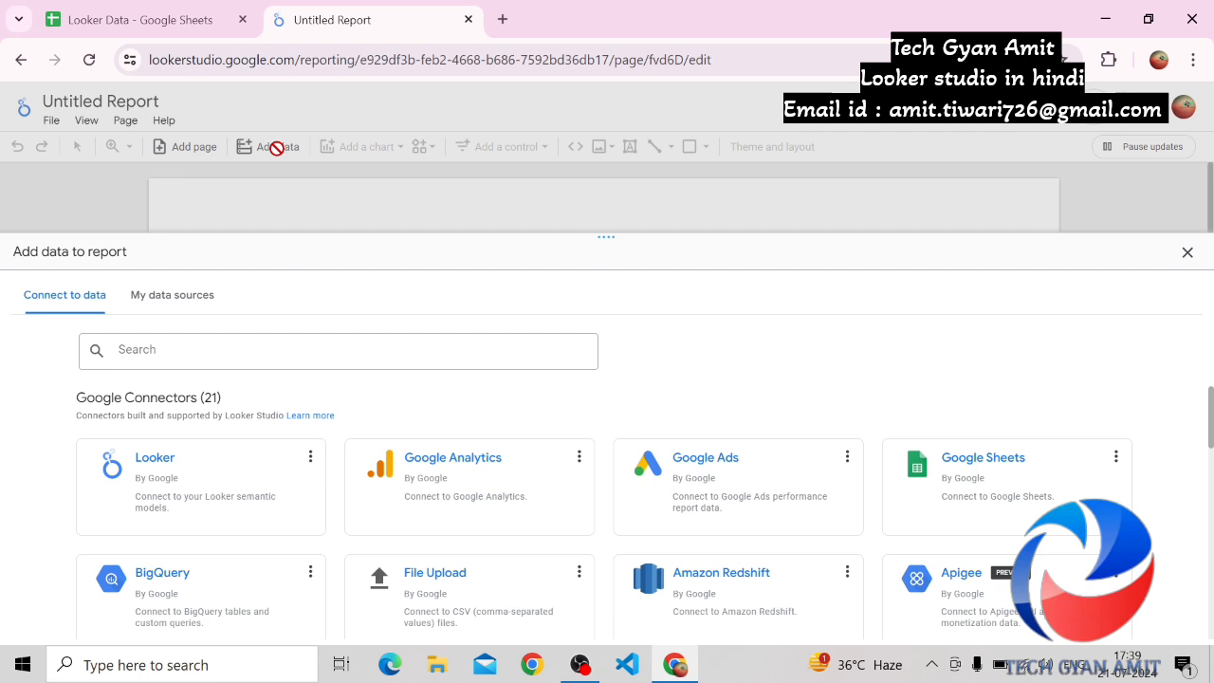
click(1024, 510)
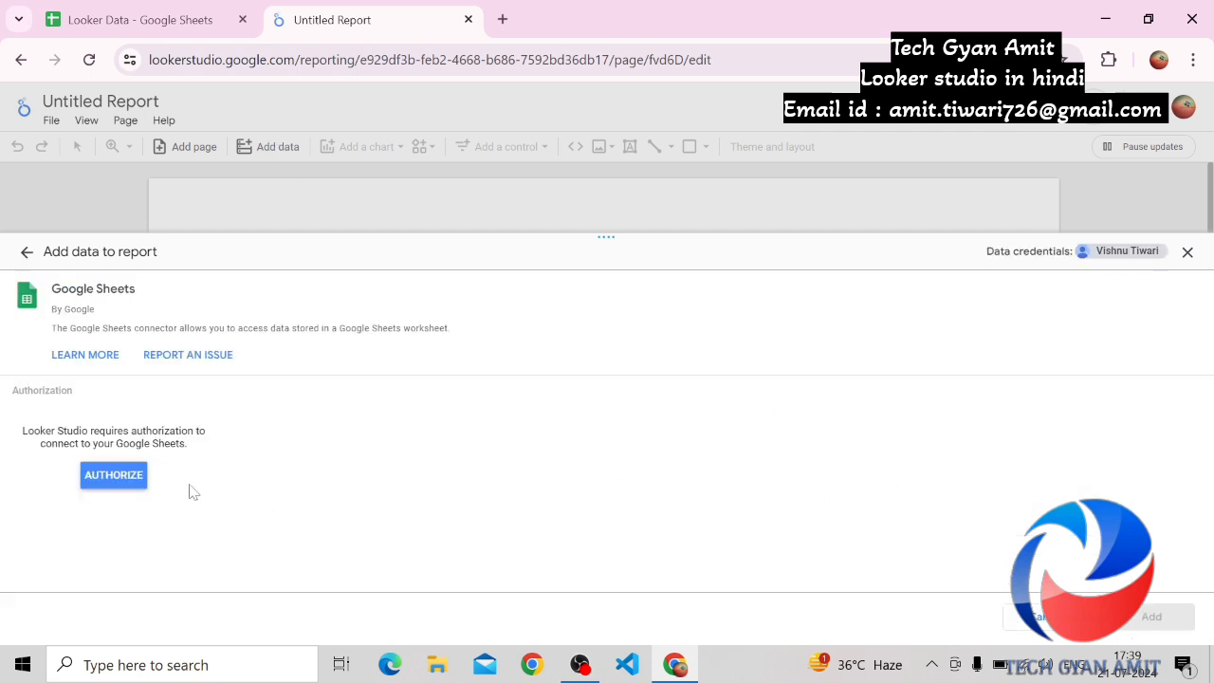
click(114, 475)
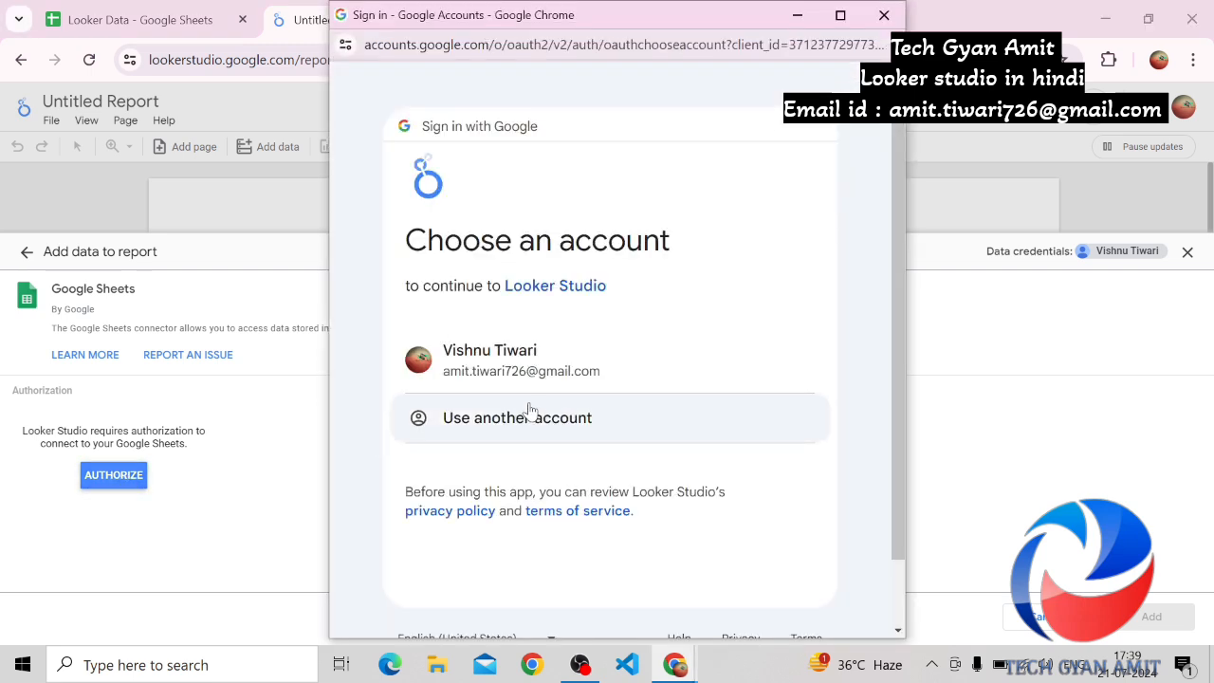
click(577, 387)
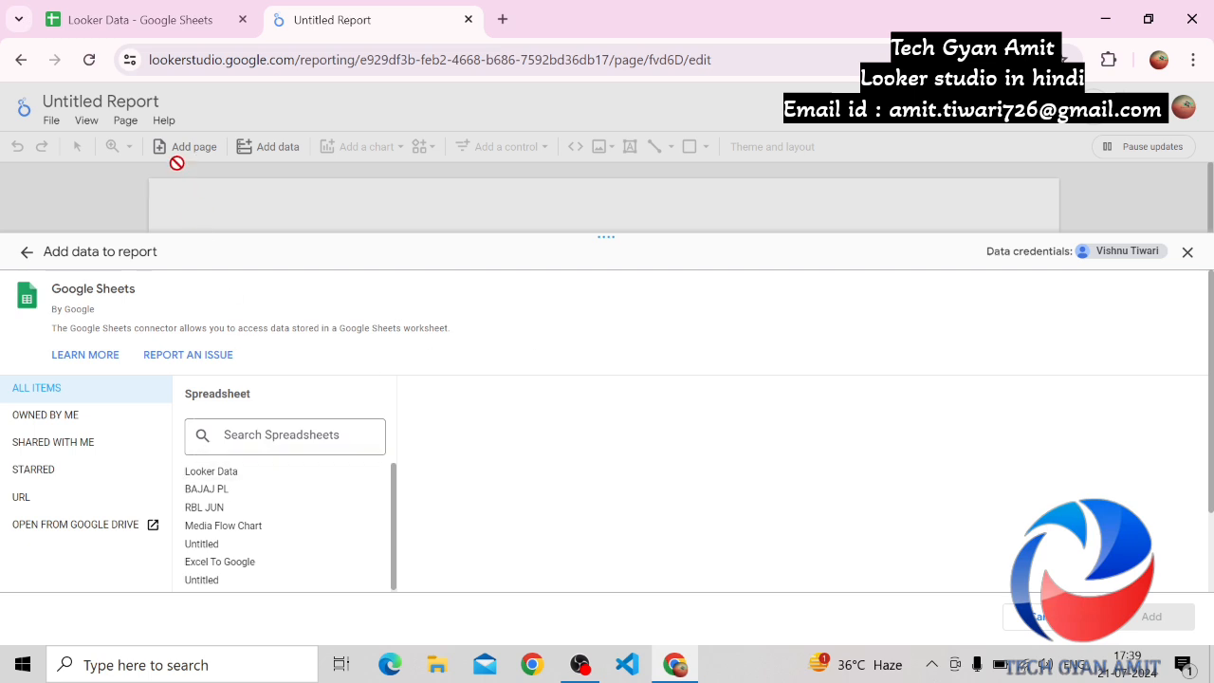
Check the contents of the Looker Data spreadsheet and select it with its worksheet Sheet1 as the data source
click(155, 27)
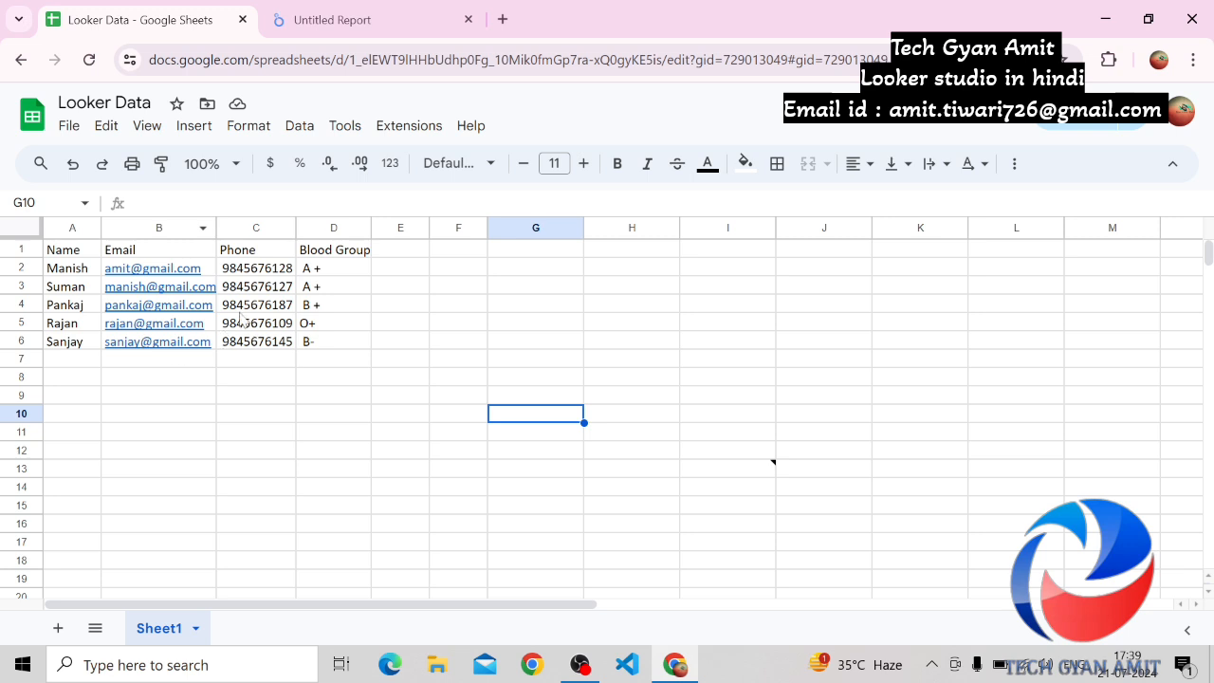
click(345, 30)
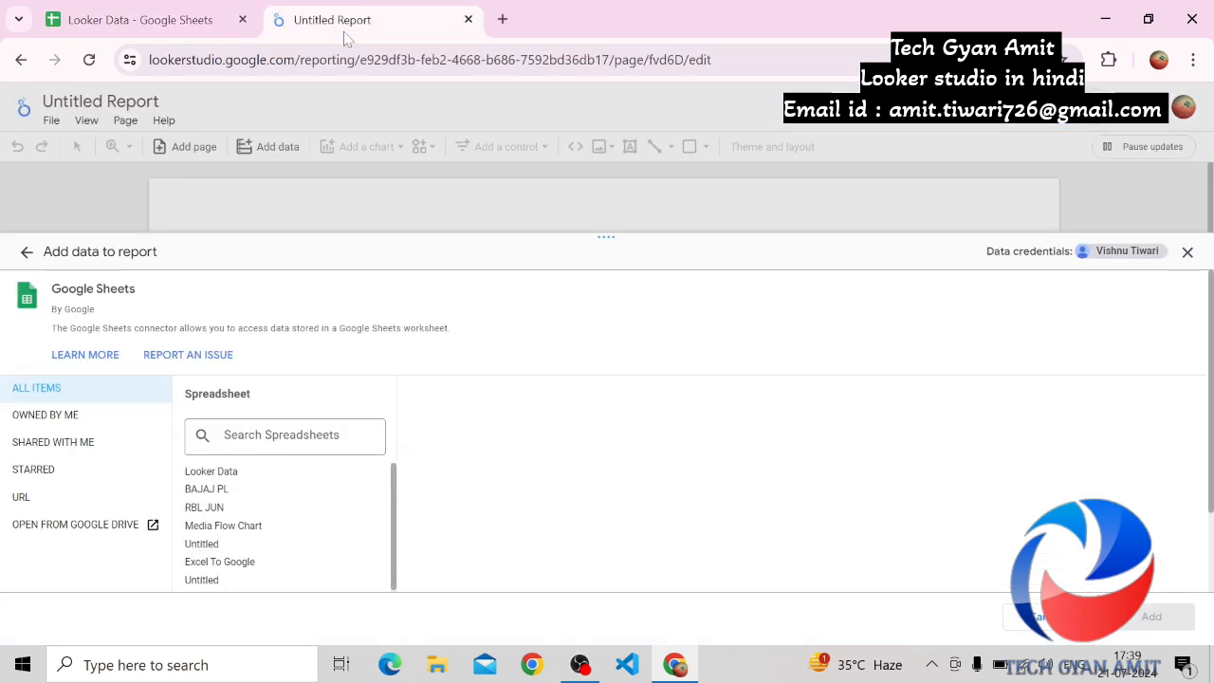
click(220, 479)
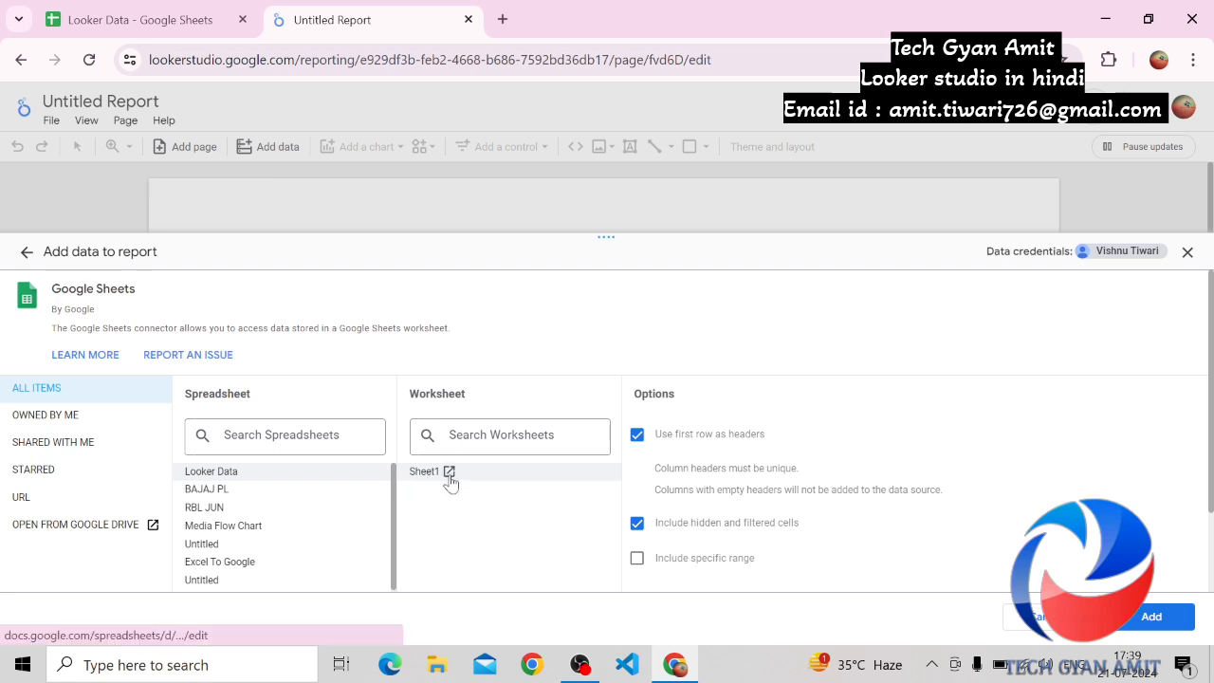
click(450, 472)
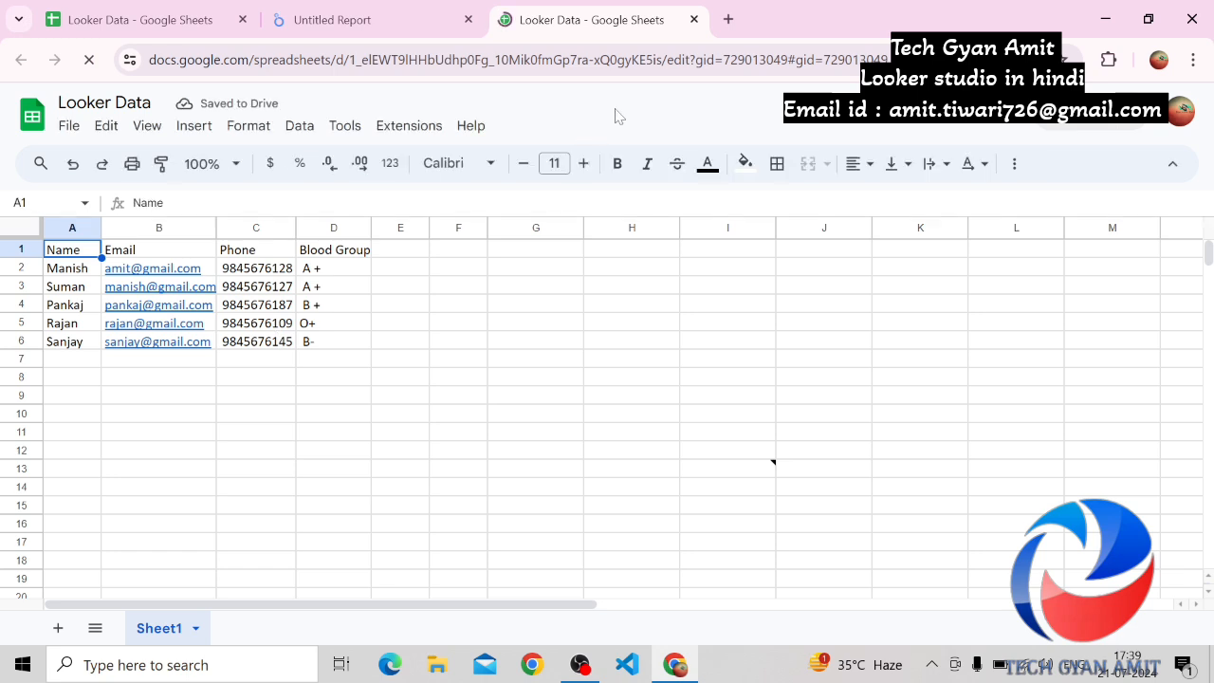
click(695, 20)
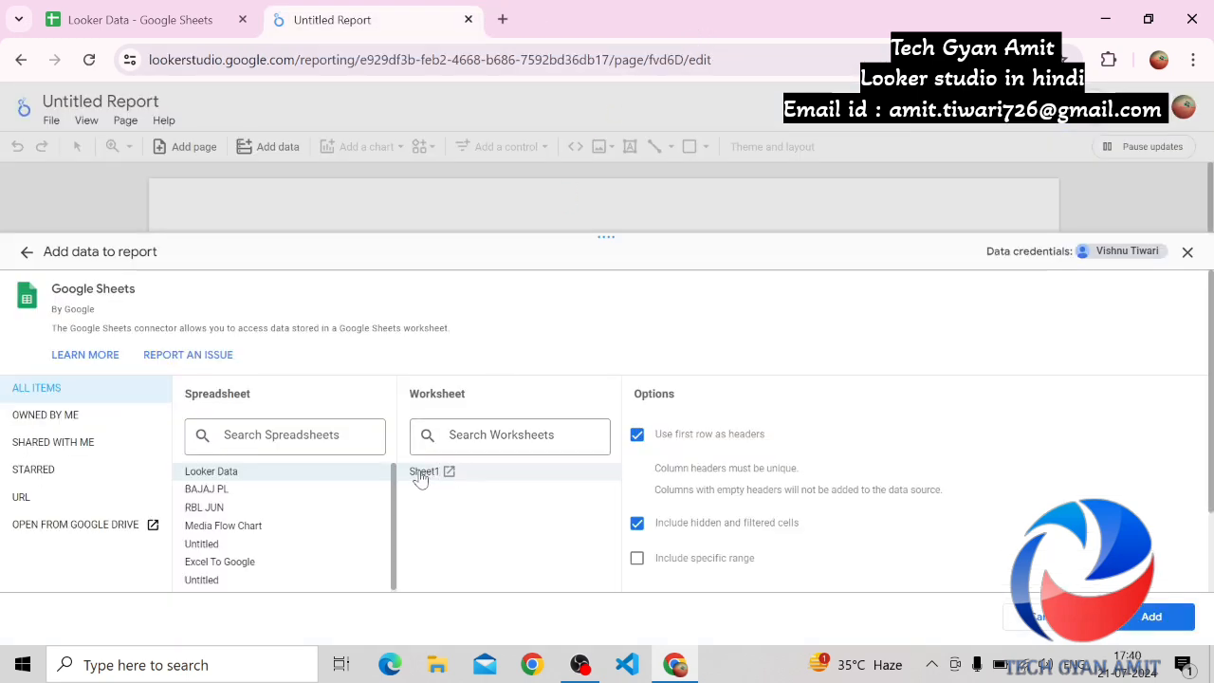
click(636, 564)
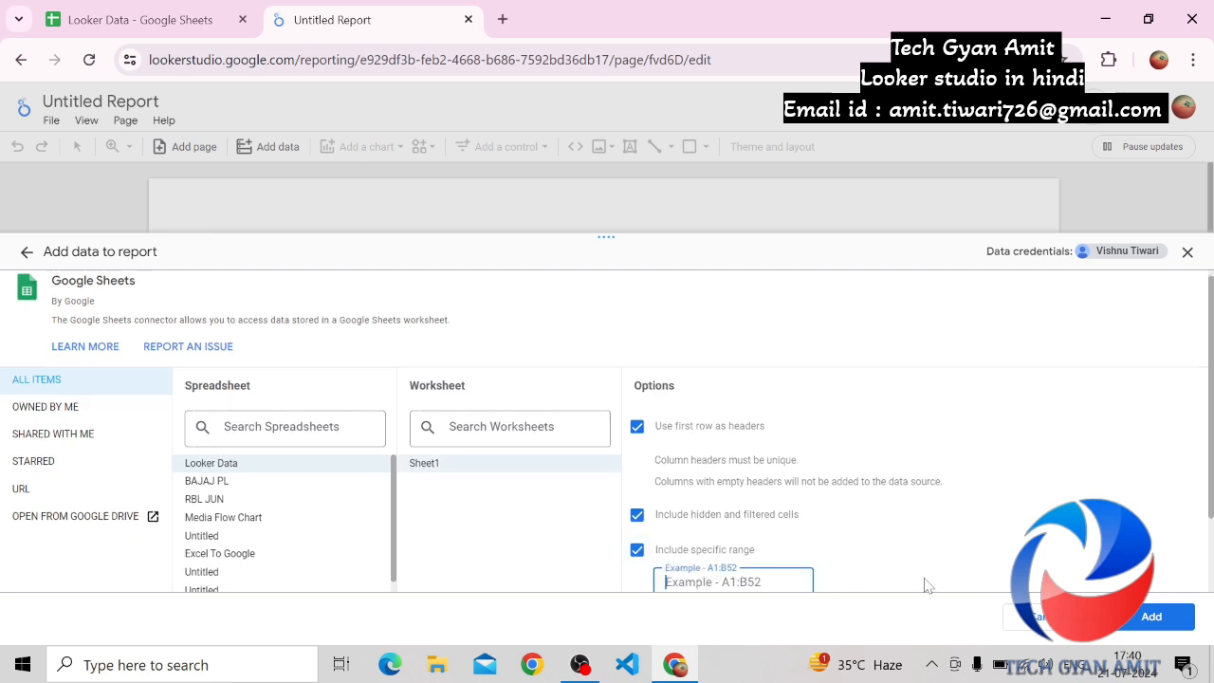
scroll(1212, 484, down, 1)
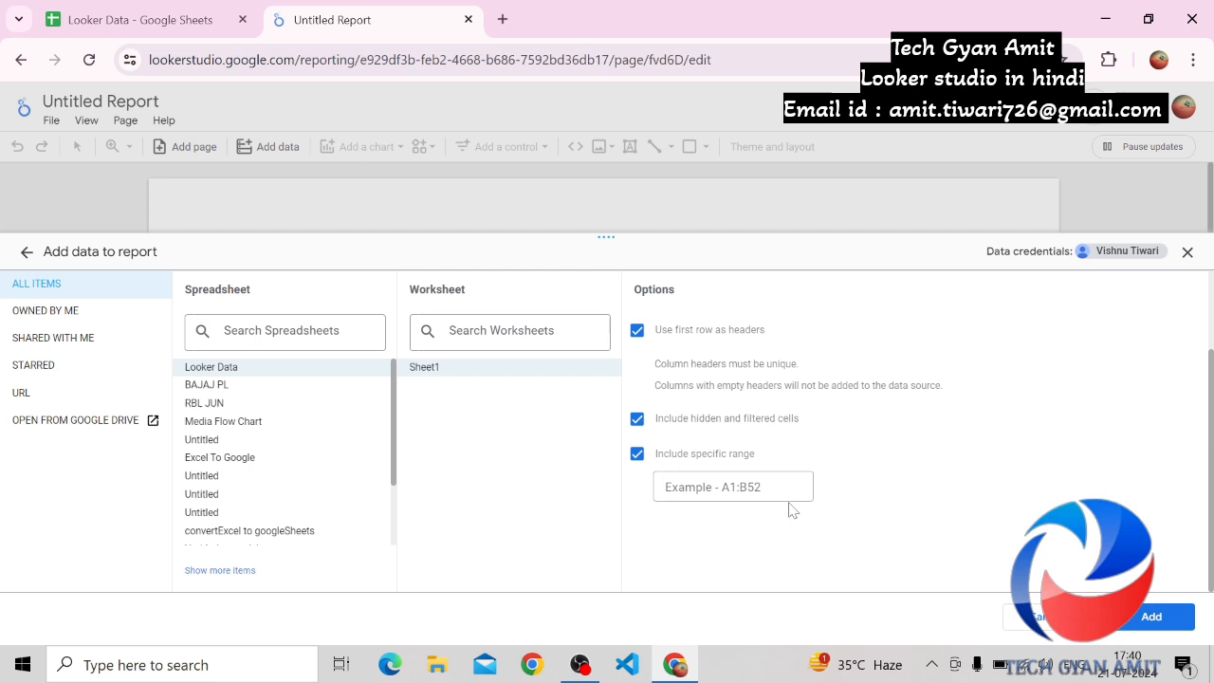
click(131, 27)
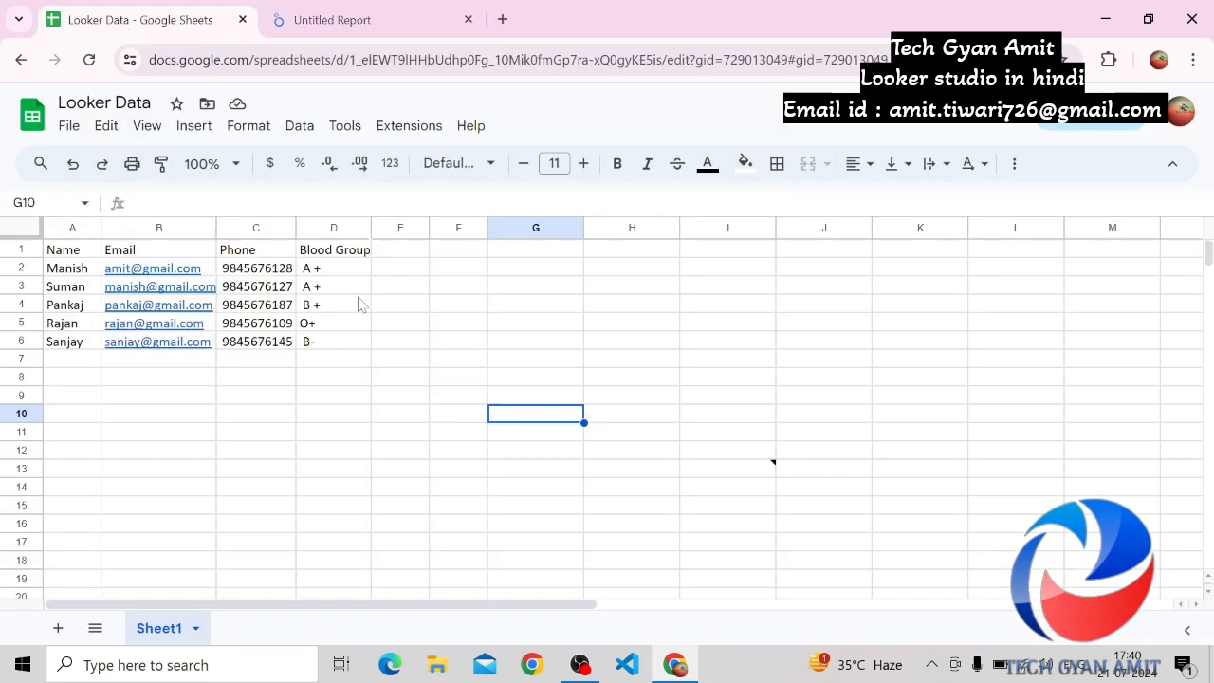
click(343, 22)
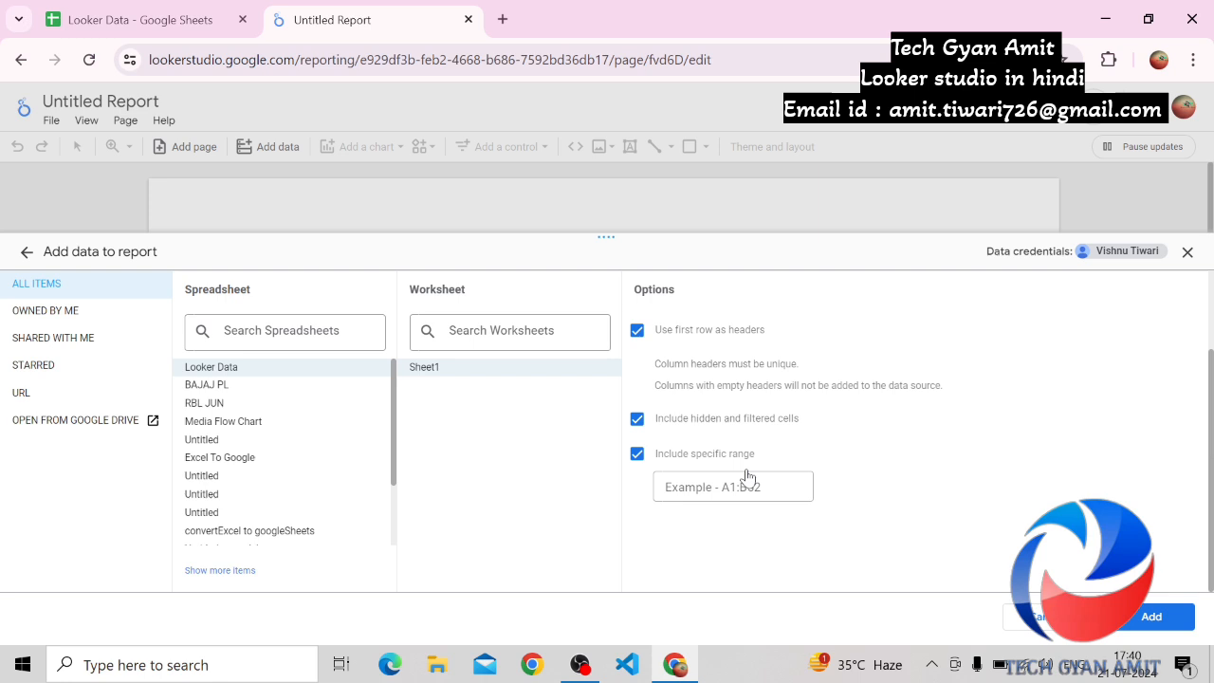
click(637, 455)
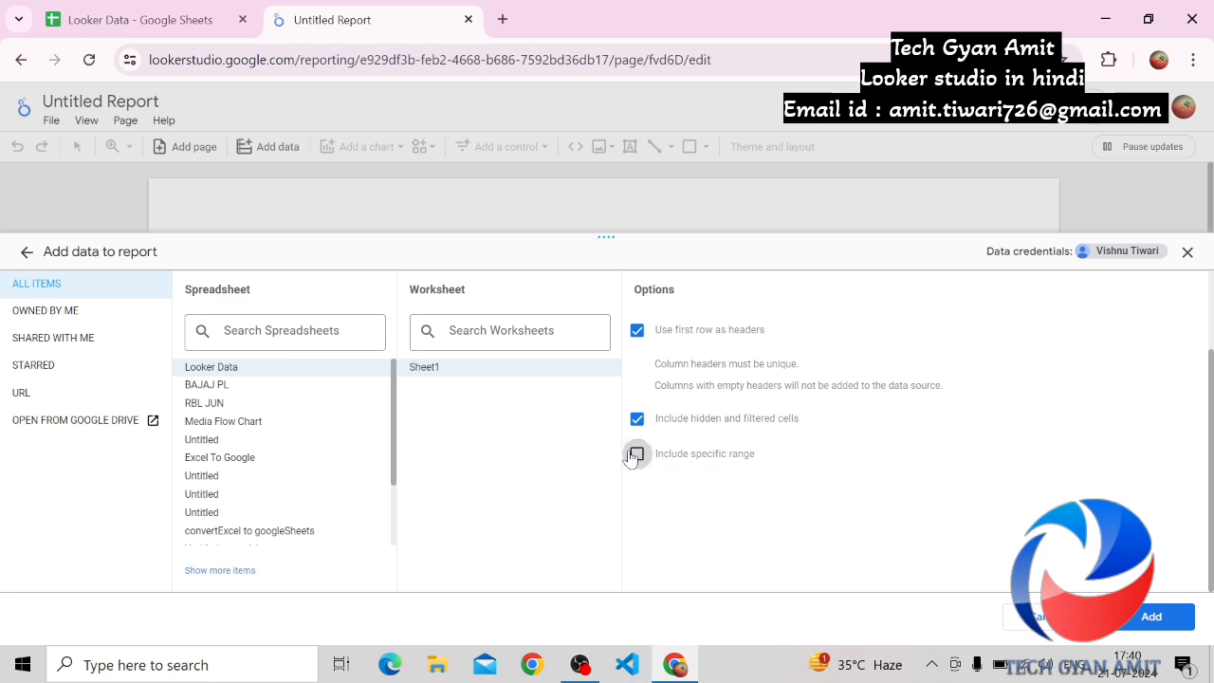
Add Sheet1 of the Looker Data spreadsheet to the report as its data source and confirm
click(1148, 618)
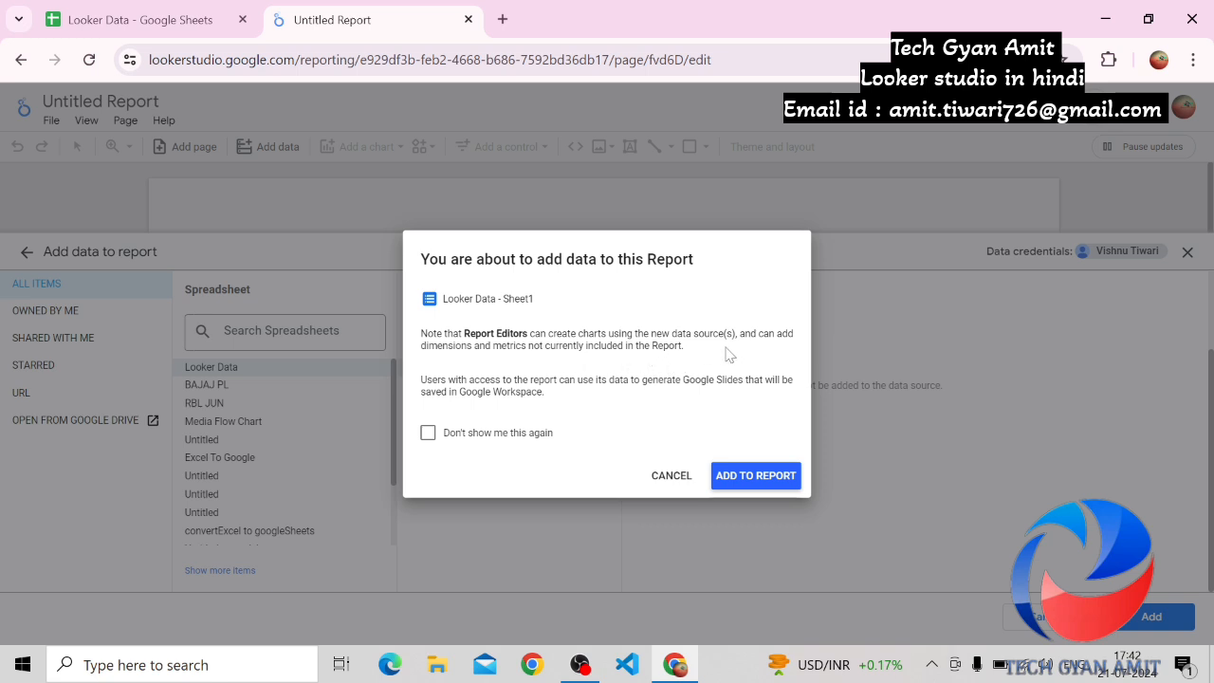
click(746, 484)
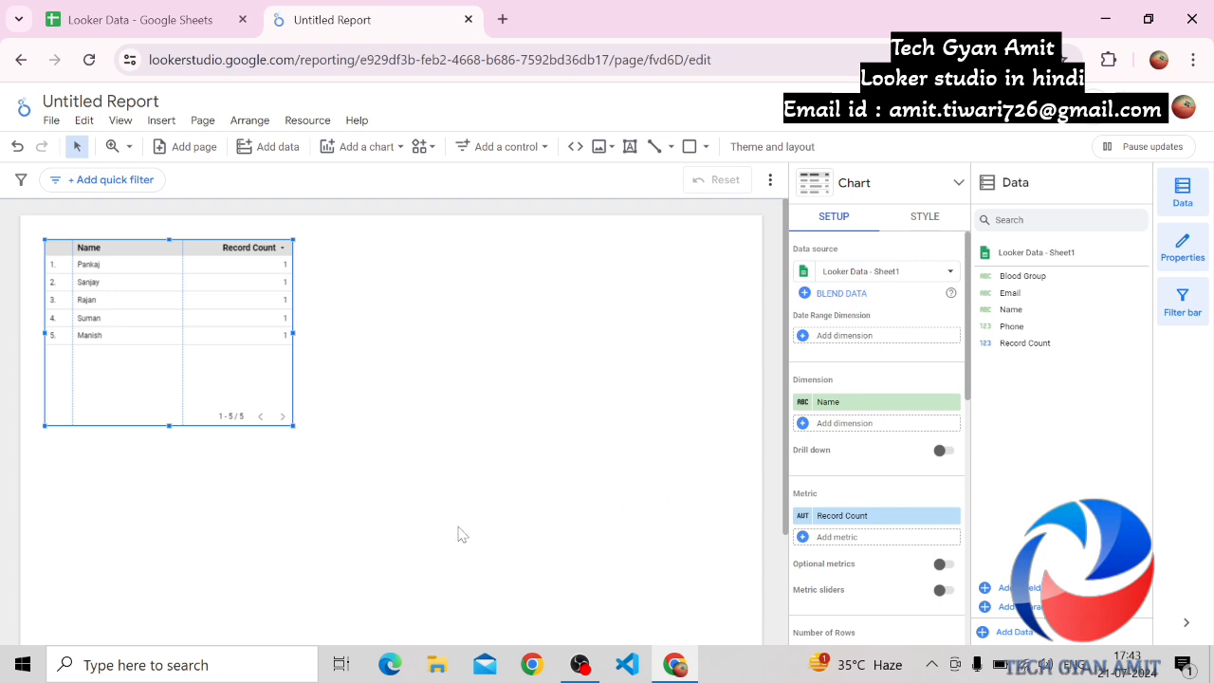
Create a Looker Studio report directly from the Looker Data spreadsheet, using Sheet1 with first-row headers, hidden and filtered cells, and no selected range
click(167, 26)
click(418, 125)
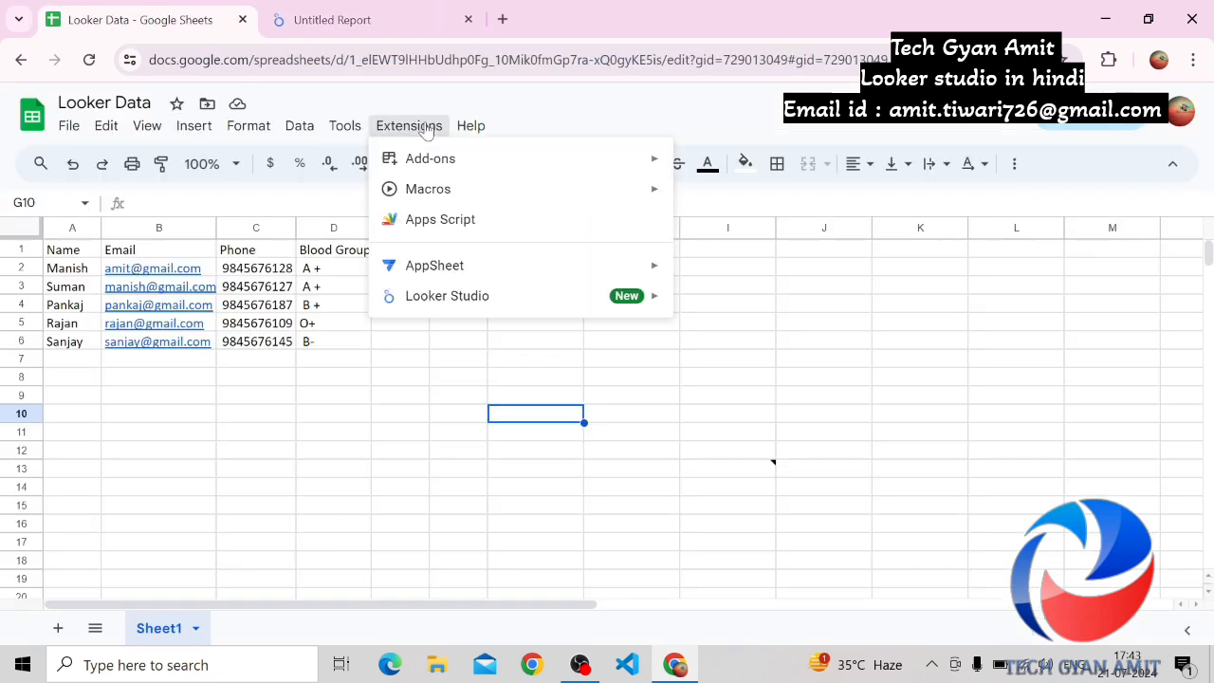
mouse_move(480, 295)
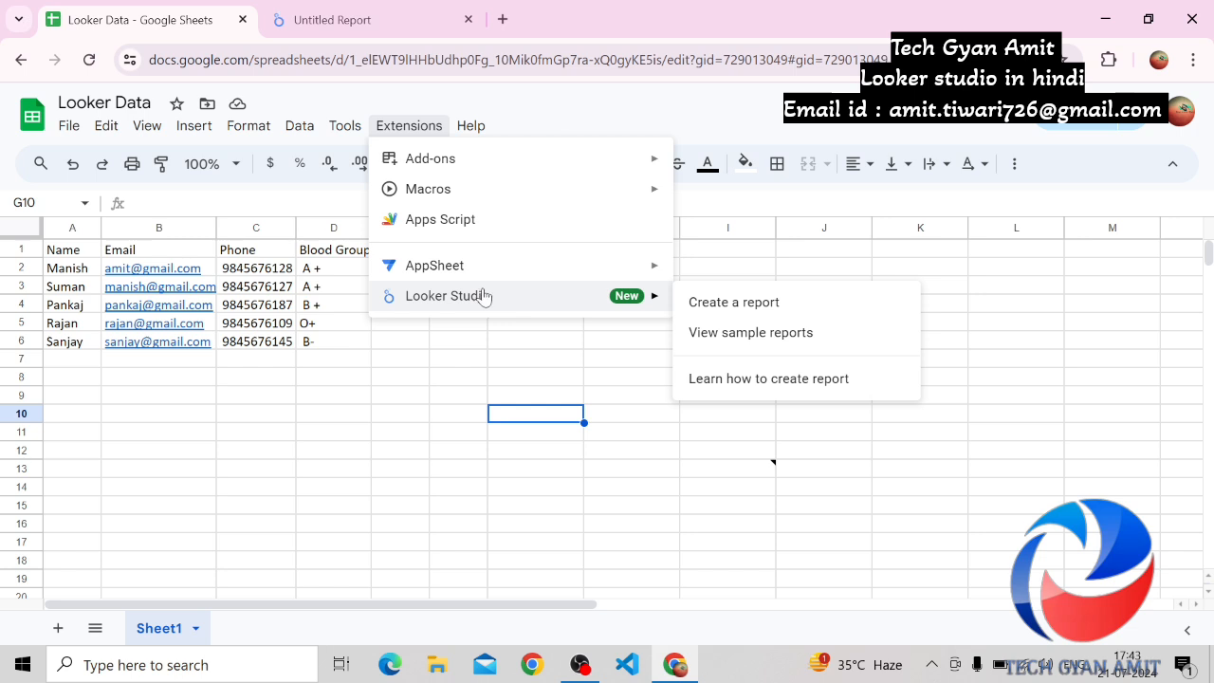
click(733, 303)
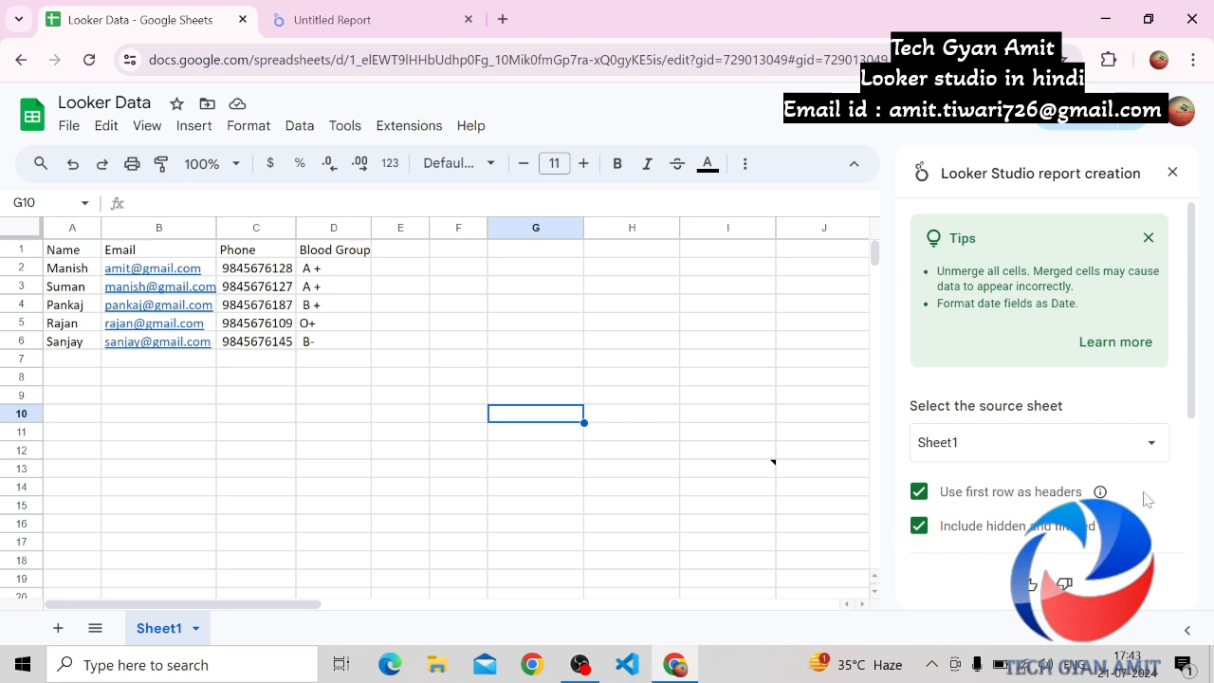
drag(1192, 379, 1196, 477)
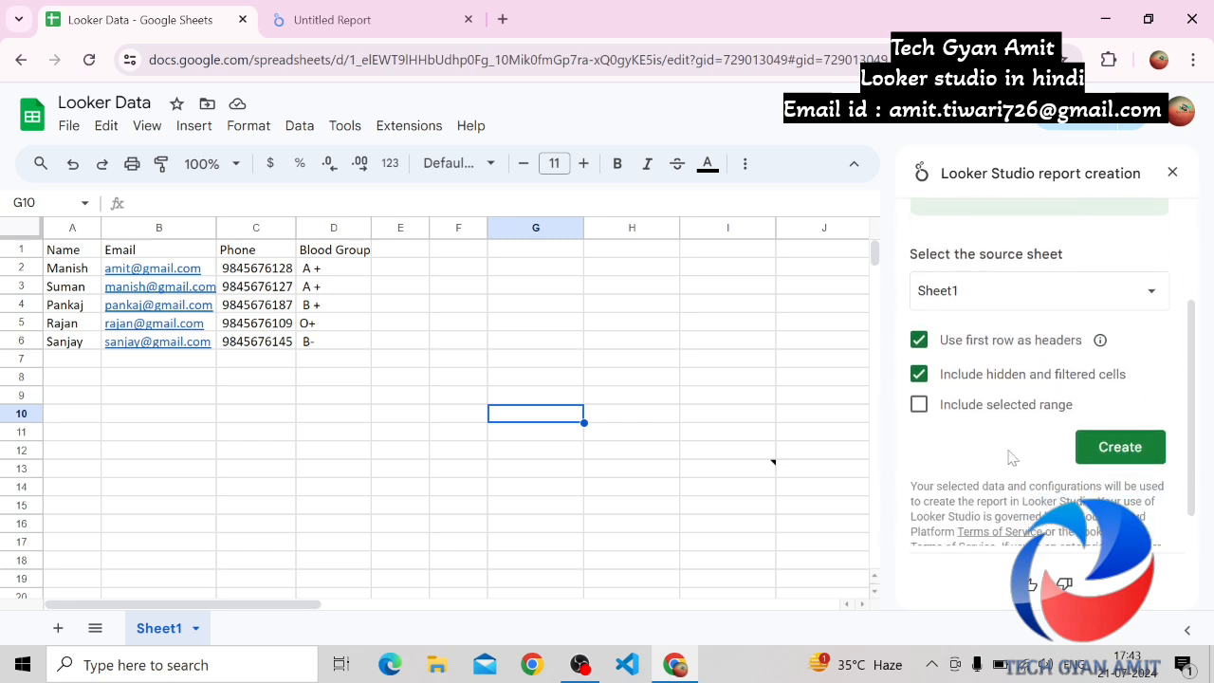
click(921, 406)
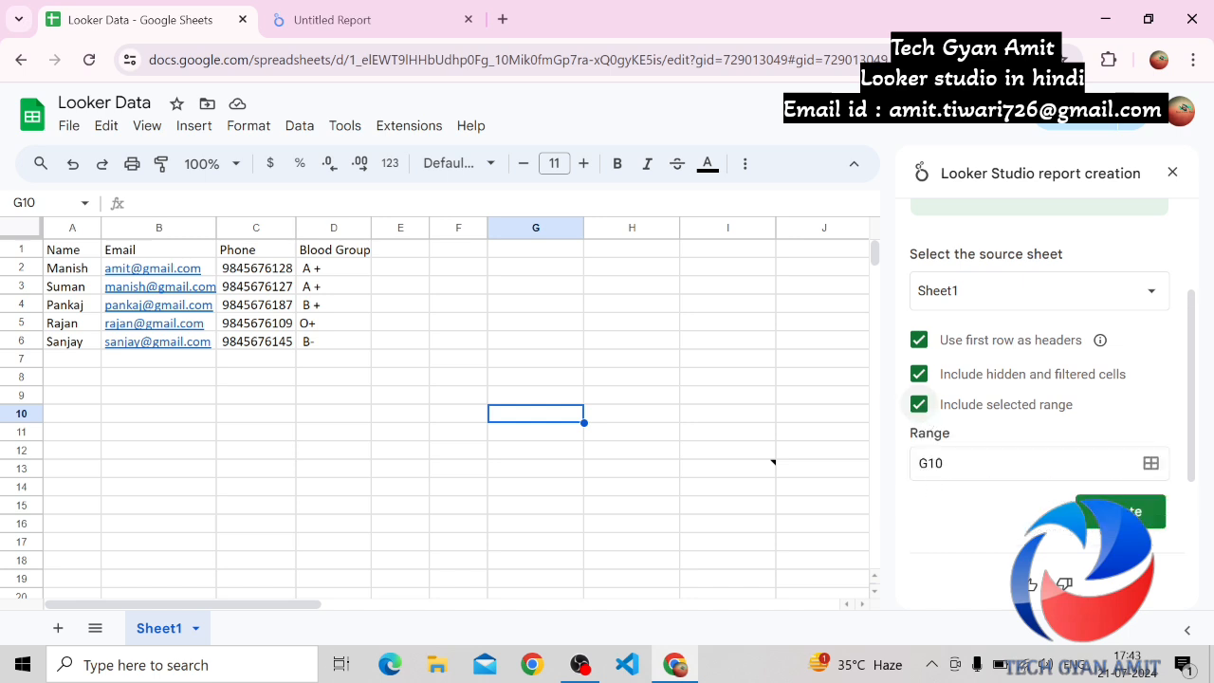
click(921, 408)
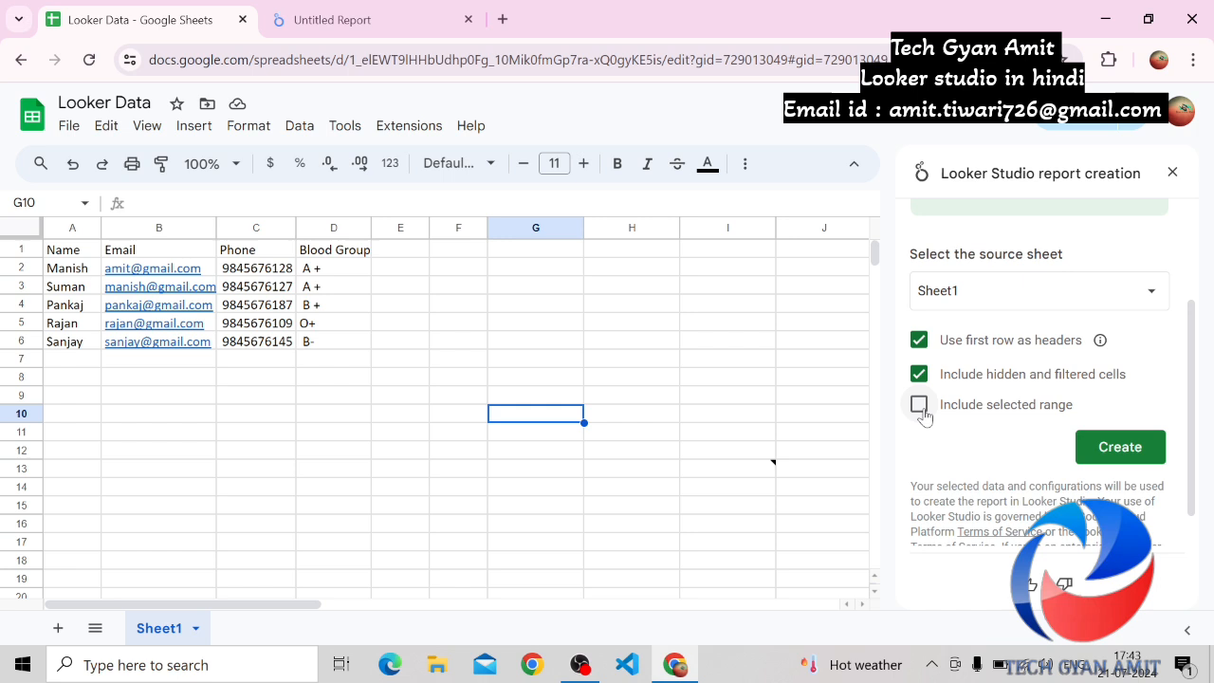
click(1124, 453)
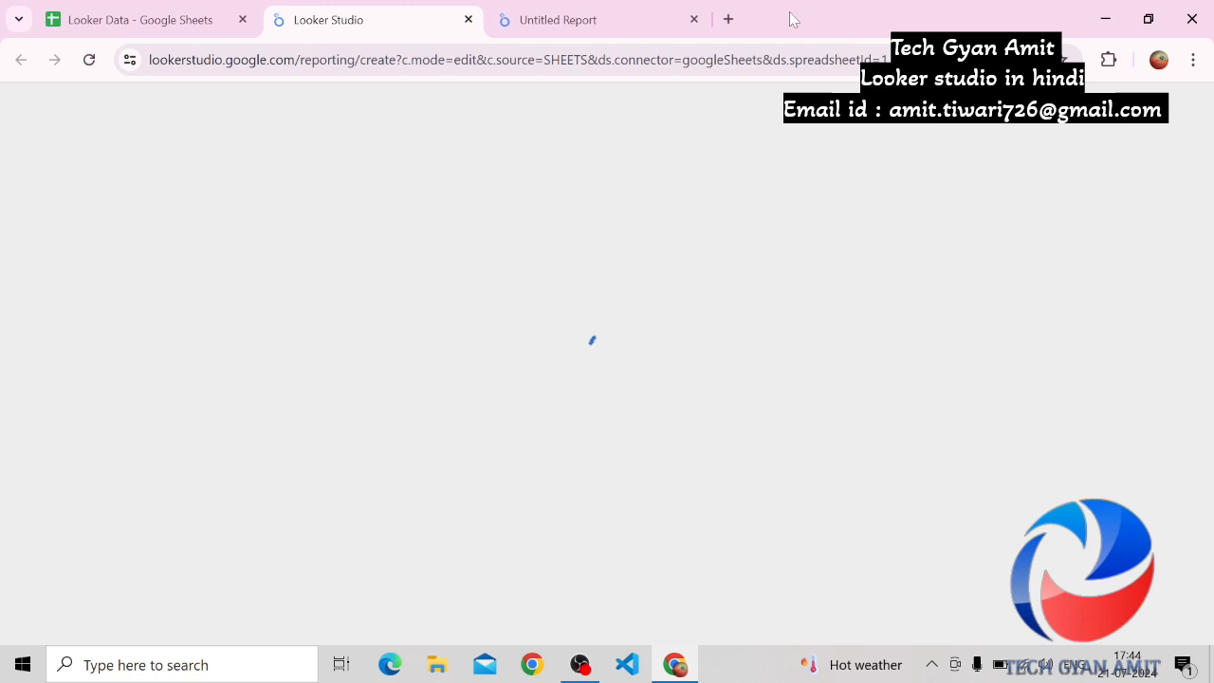
click(622, 20)
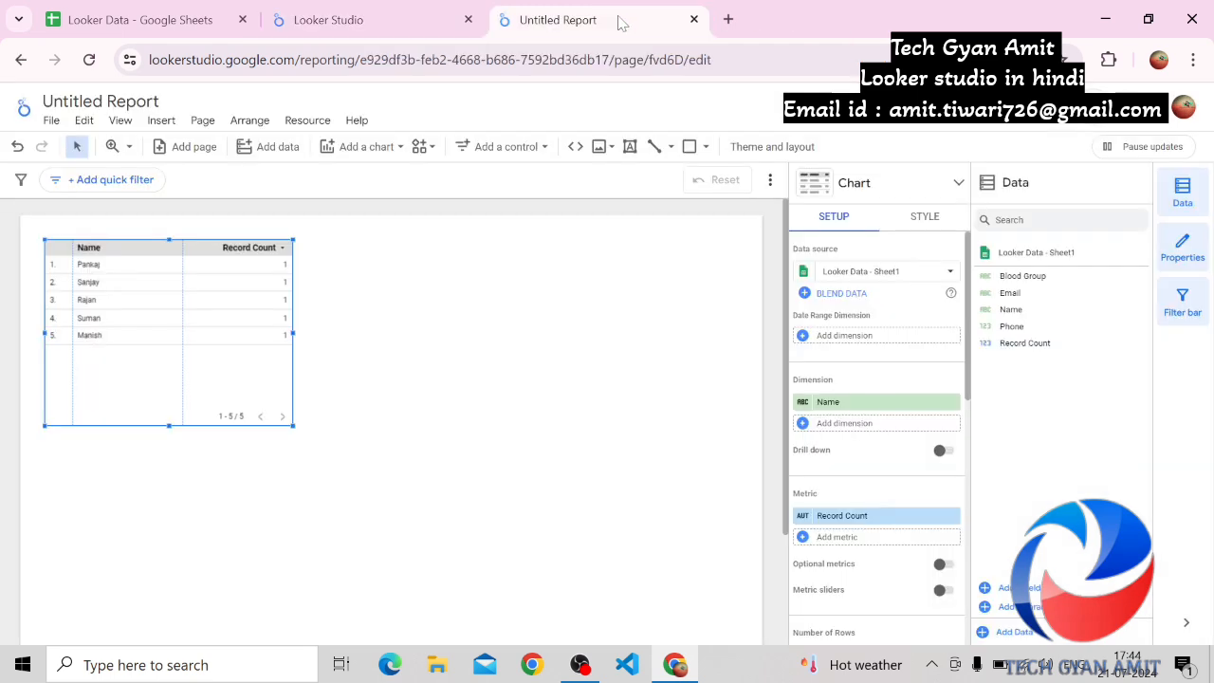
click(368, 19)
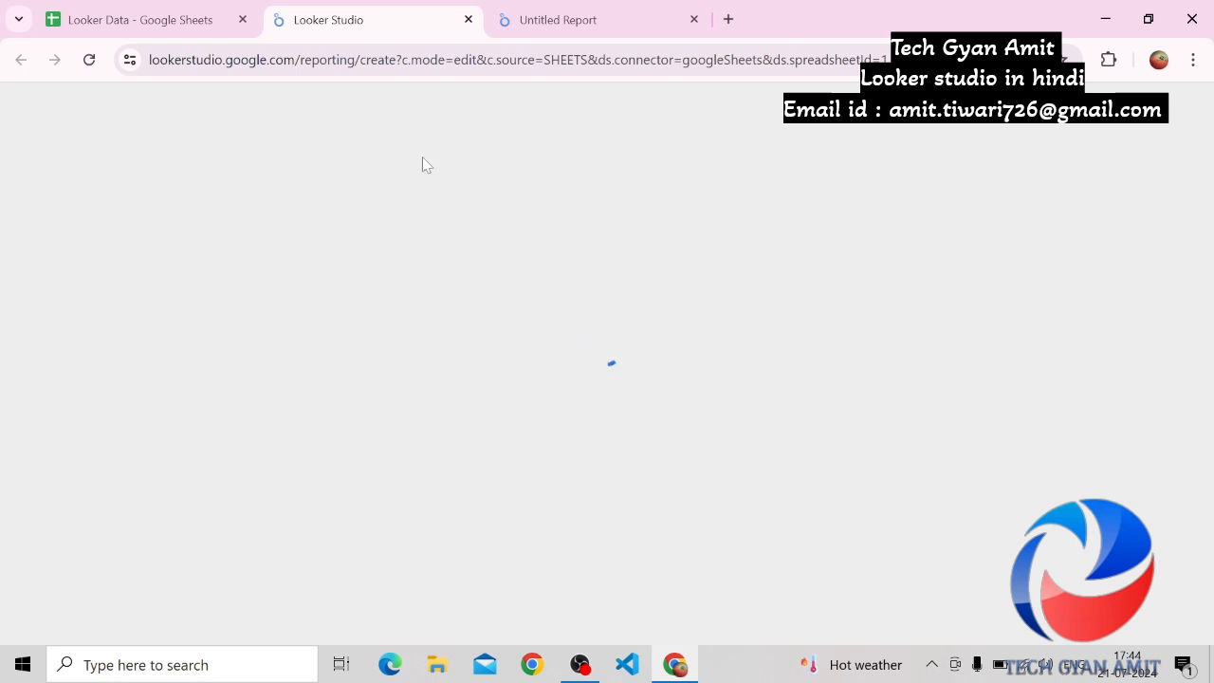
click(144, 11)
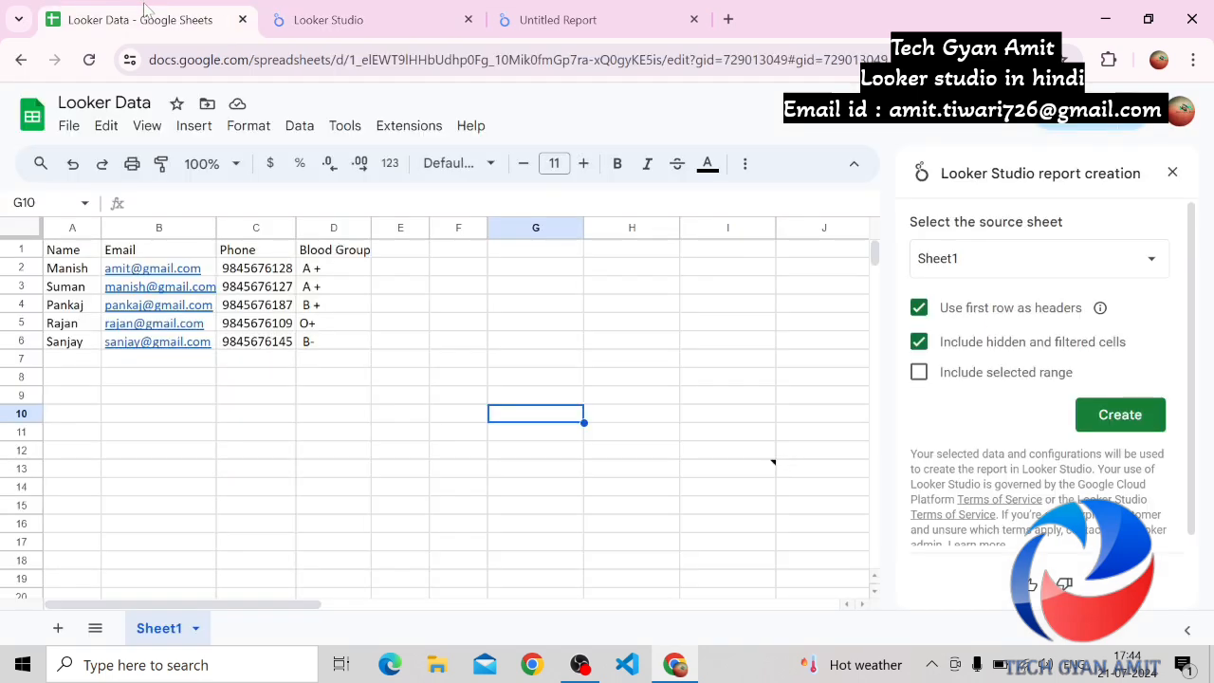
click(409, 135)
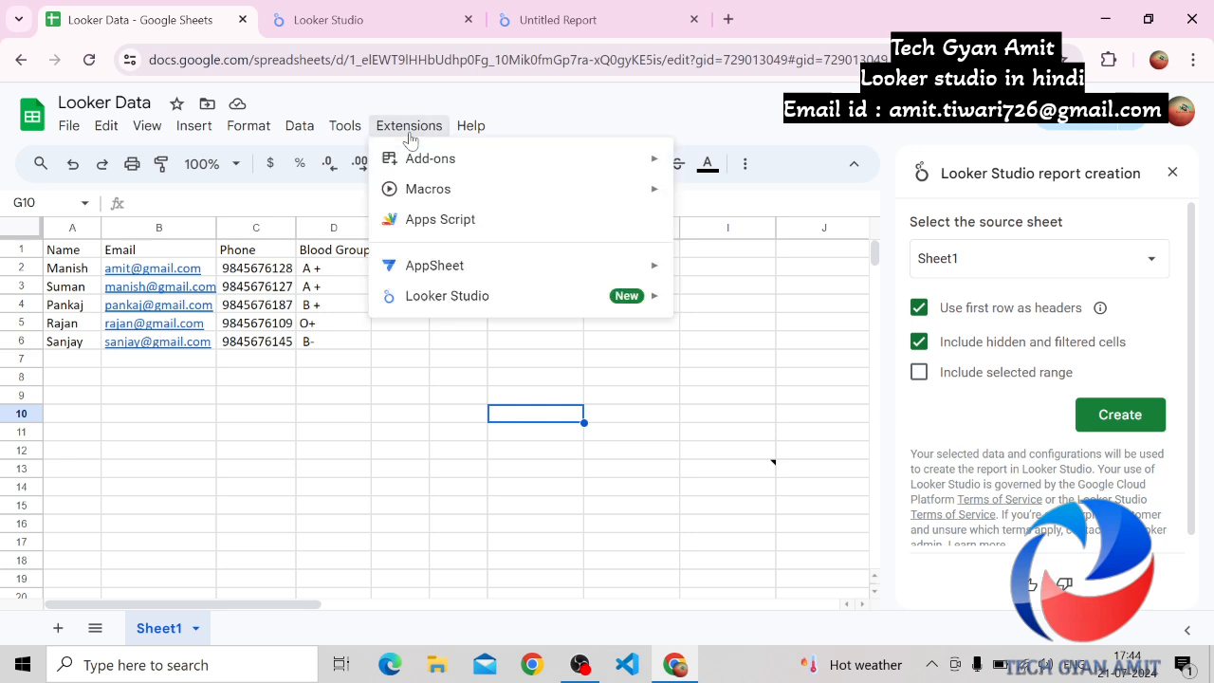
mouse_move(622, 300)
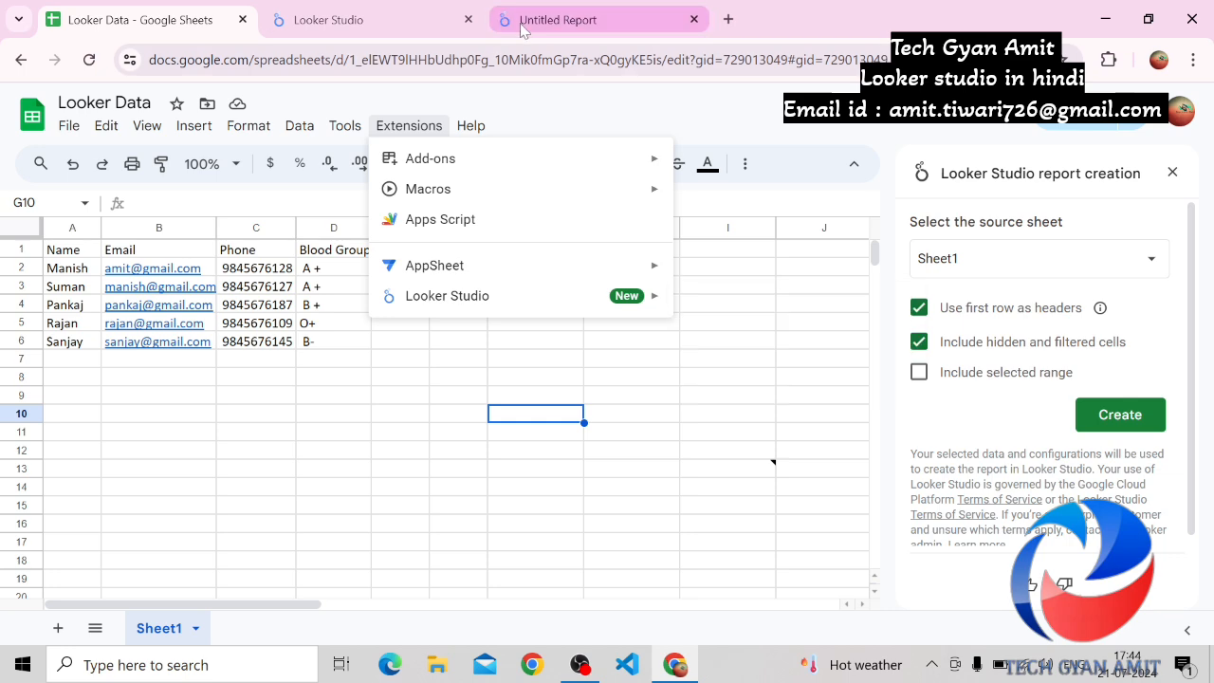
click(399, 19)
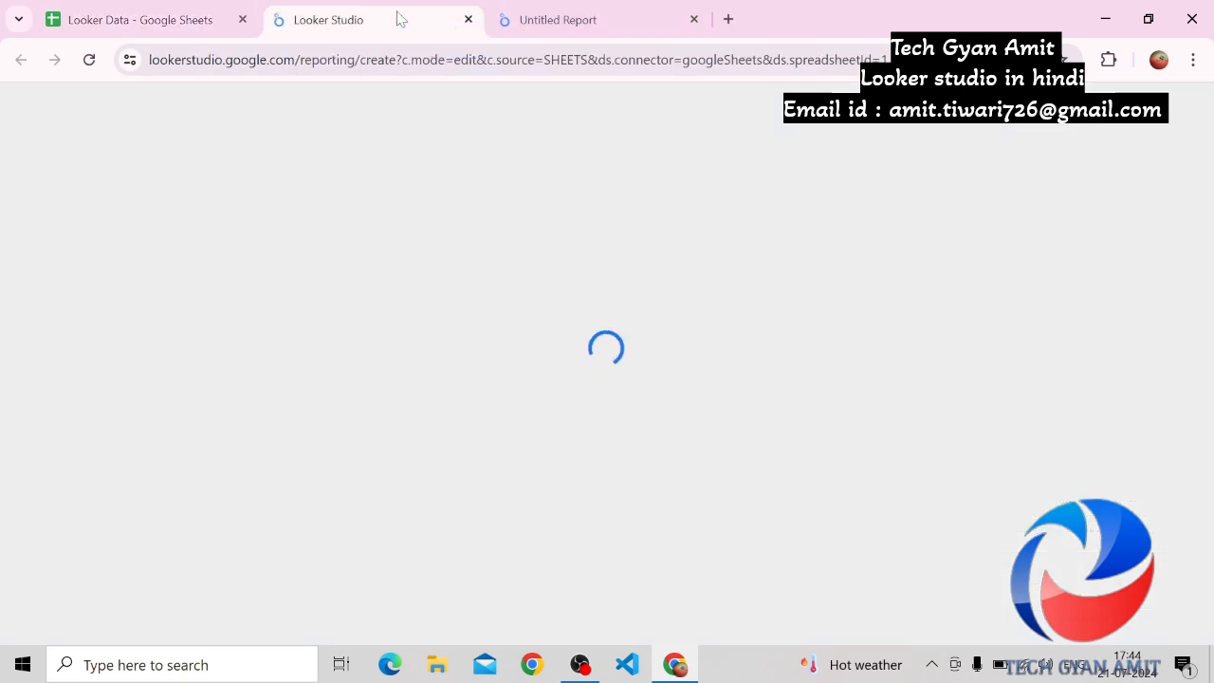
click(182, 18)
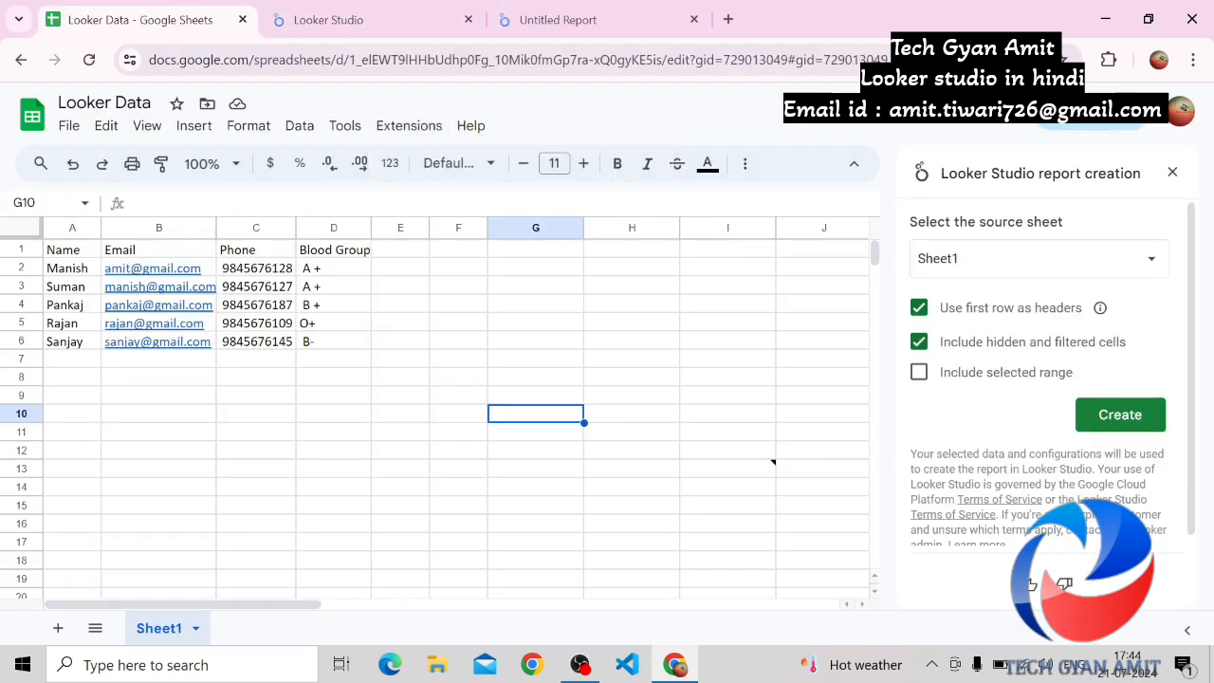
click(69, 125)
click(300, 125)
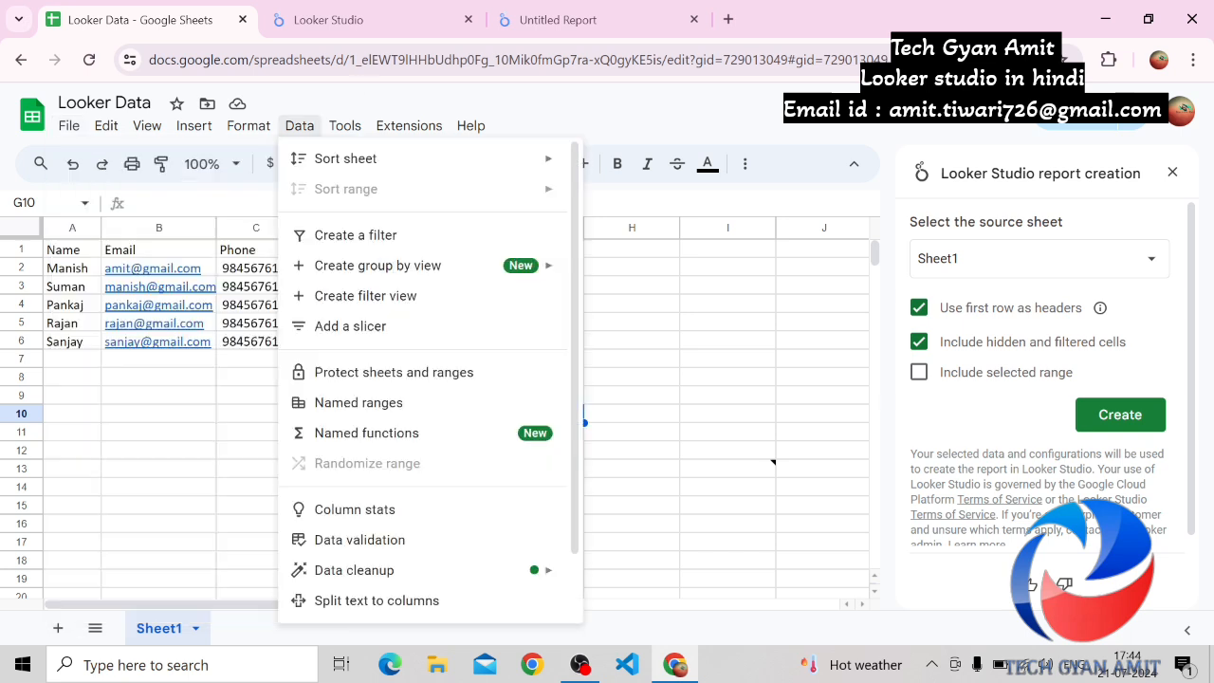
Widen the Name and Record Count table on the Untitled Report canvas and make it slightly shorter
click(542, 20)
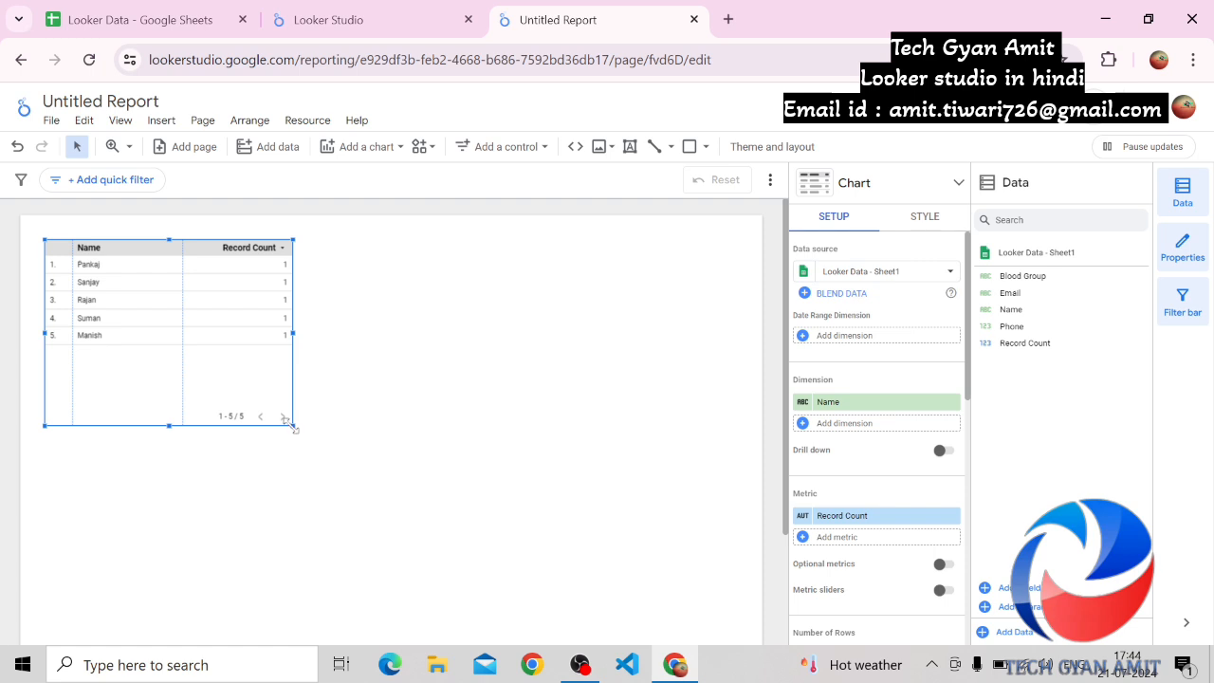
drag(293, 426, 444, 406)
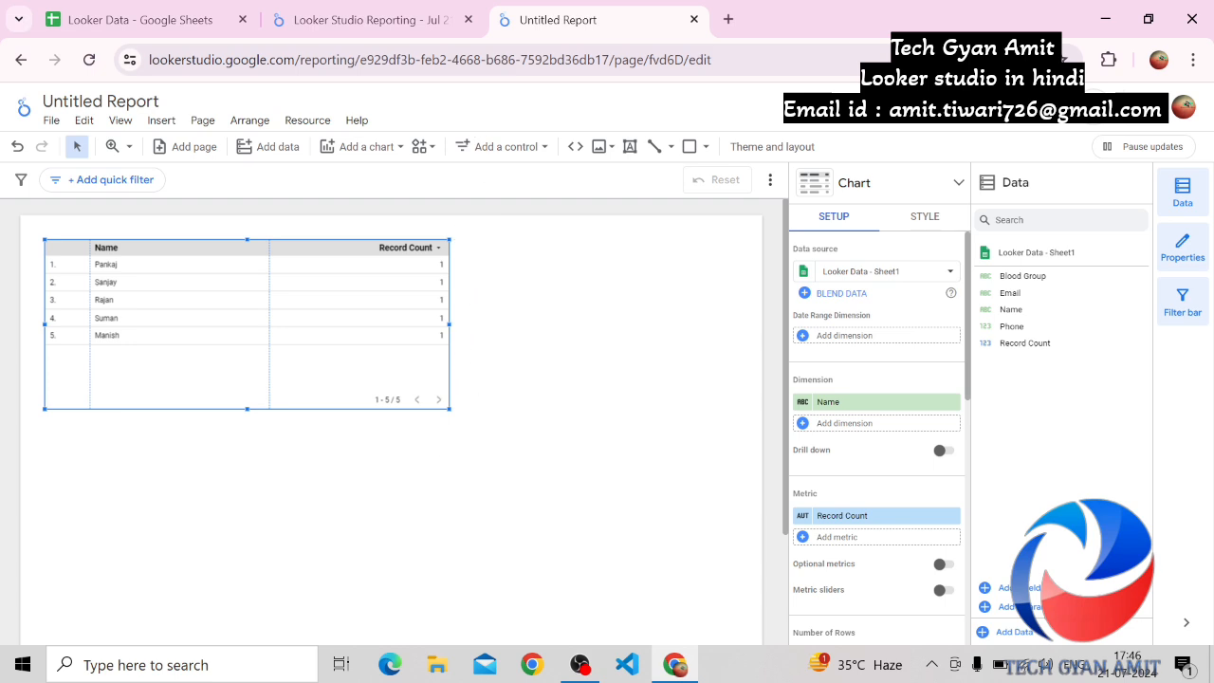
Open the report generated from the spreadsheet and go through its introductory tips on the canvas, data panel and saving
click(381, 13)
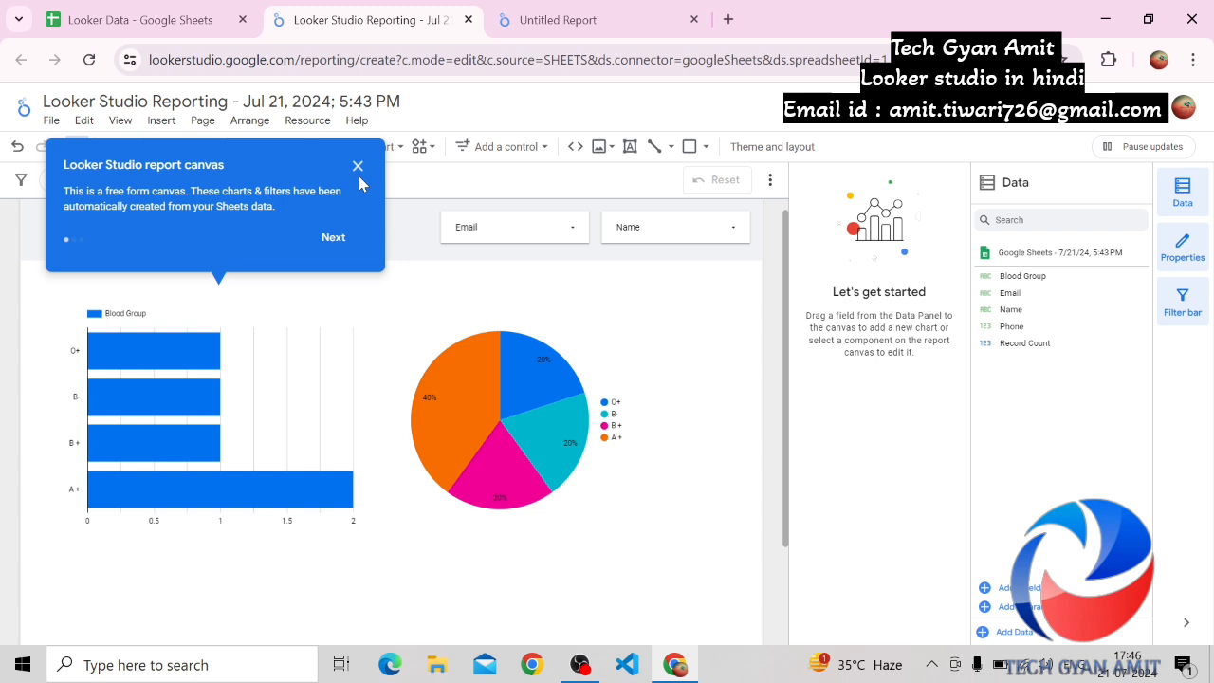
click(607, 23)
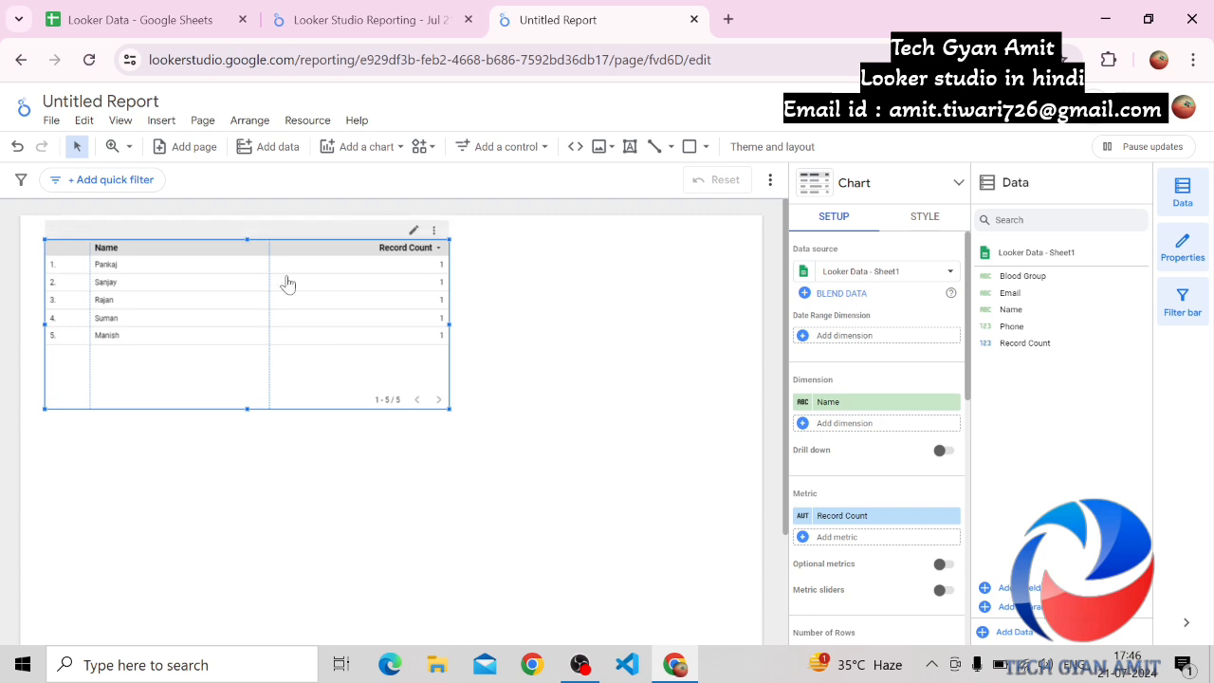
click(377, 26)
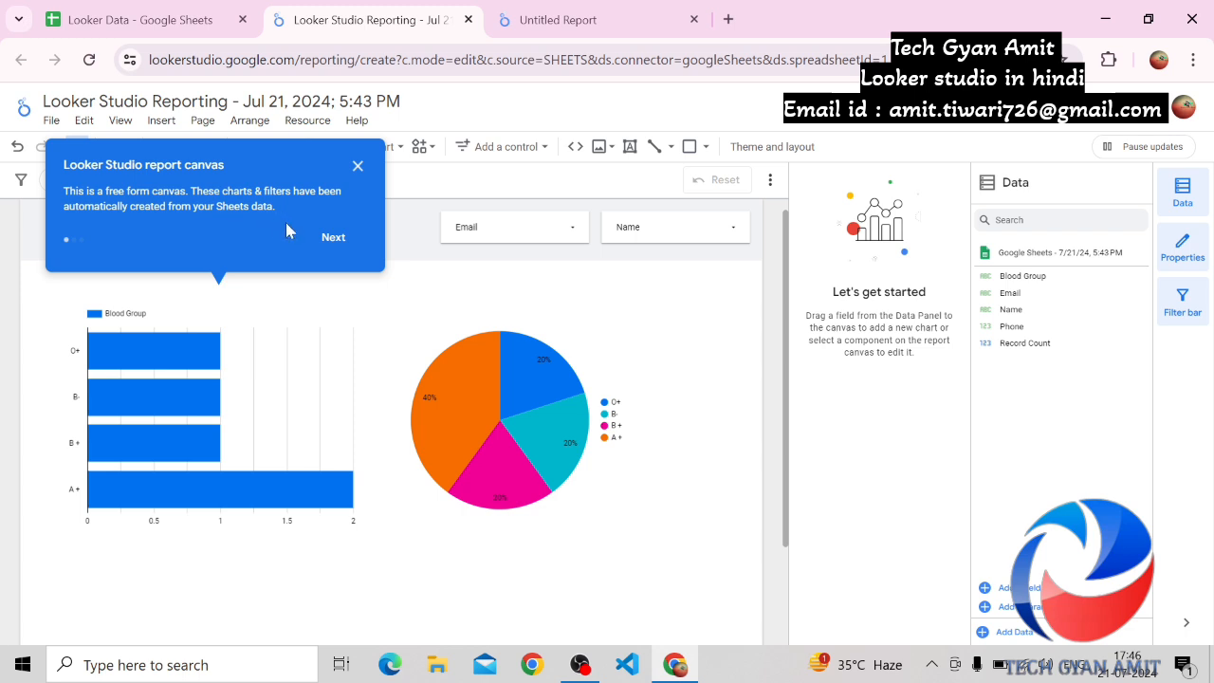
click(343, 243)
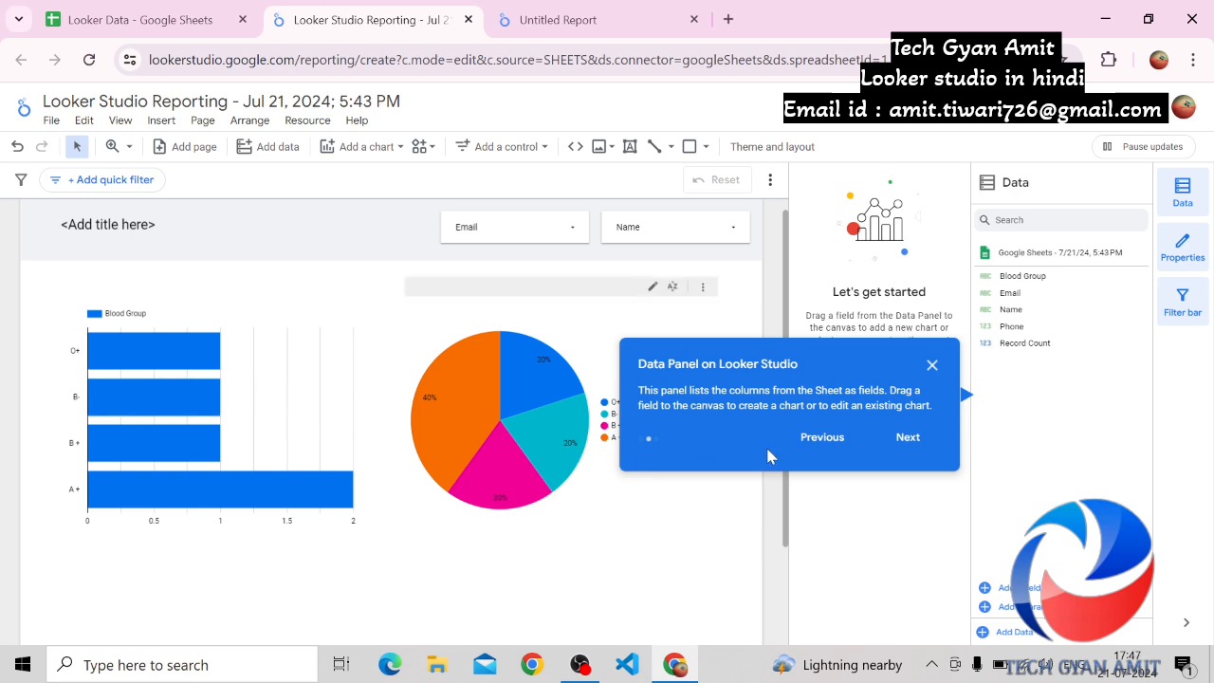
click(909, 441)
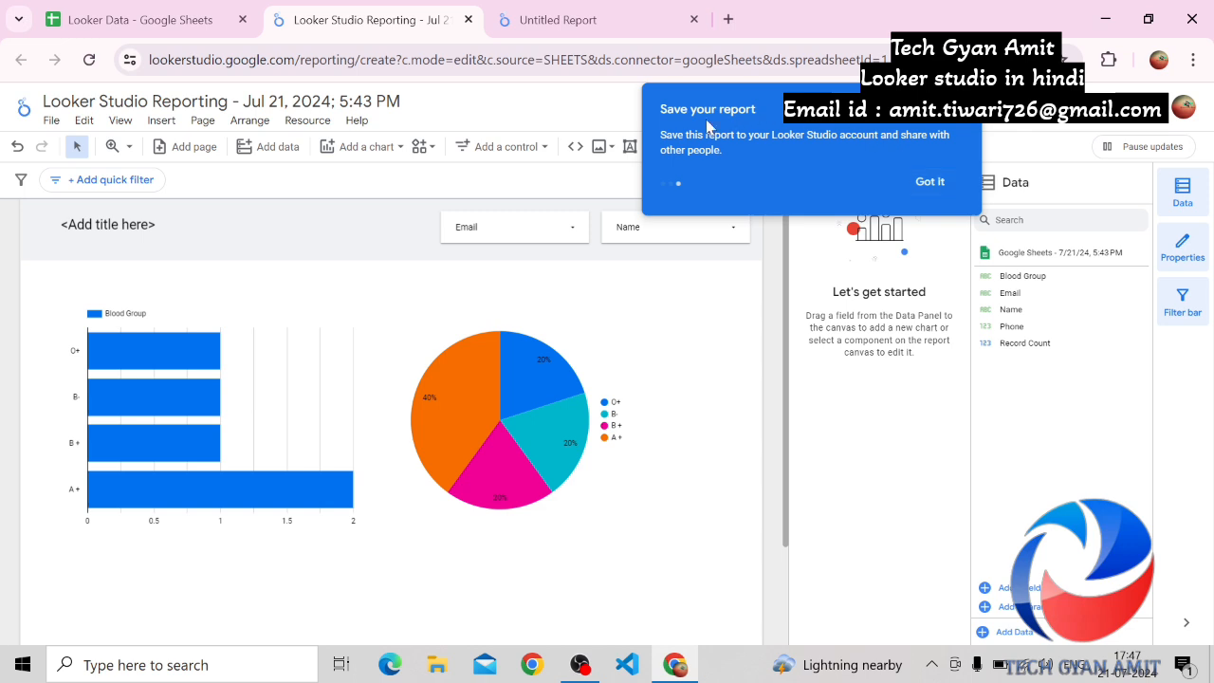
click(930, 182)
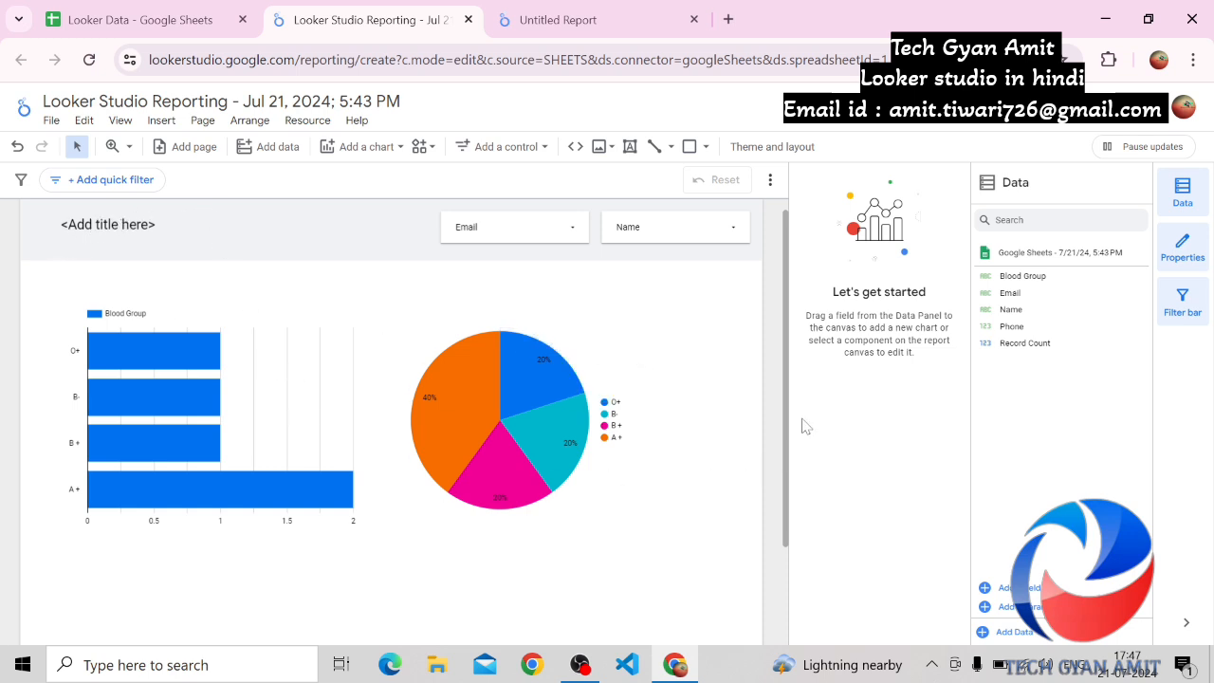
Enlarge the canvas area of the generated report and compare its charts with the table in the Untitled Report
drag(791, 409, 885, 482)
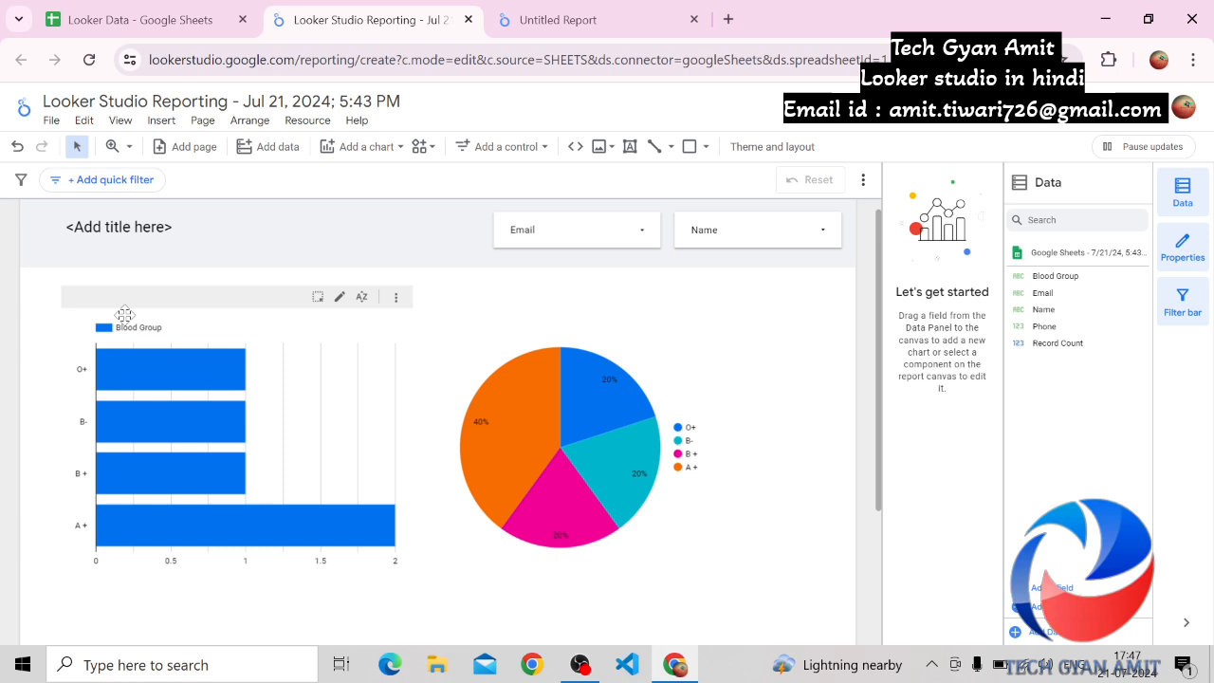
click(569, 19)
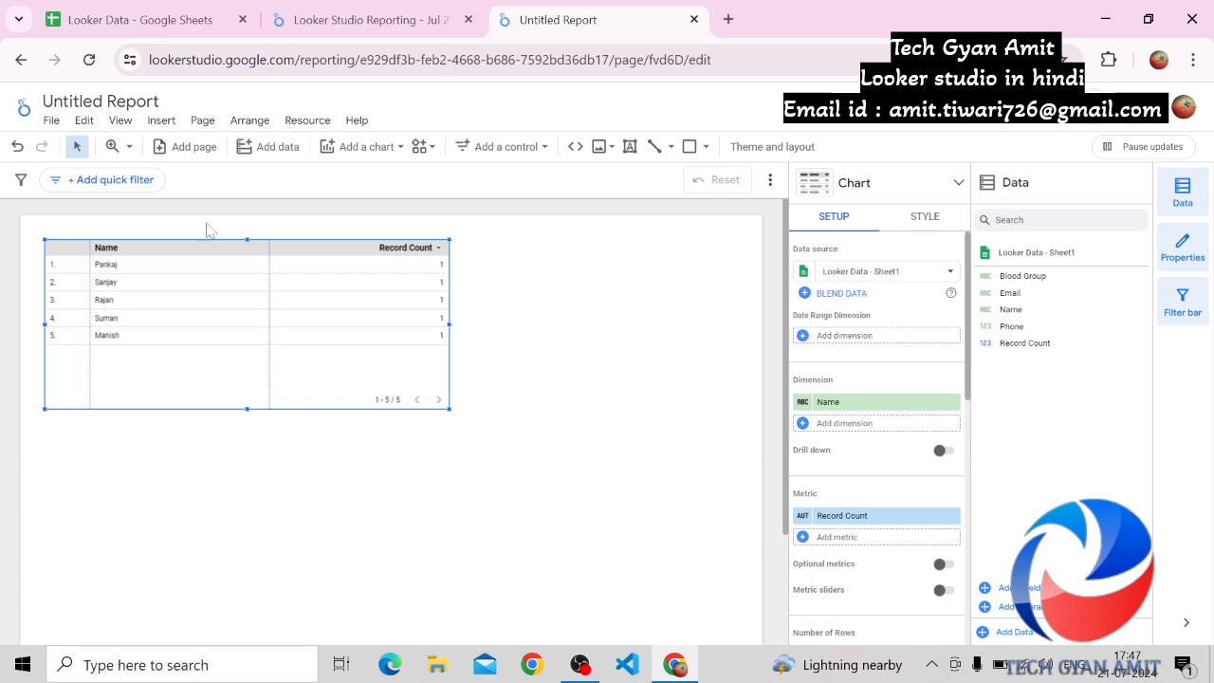
click(343, 13)
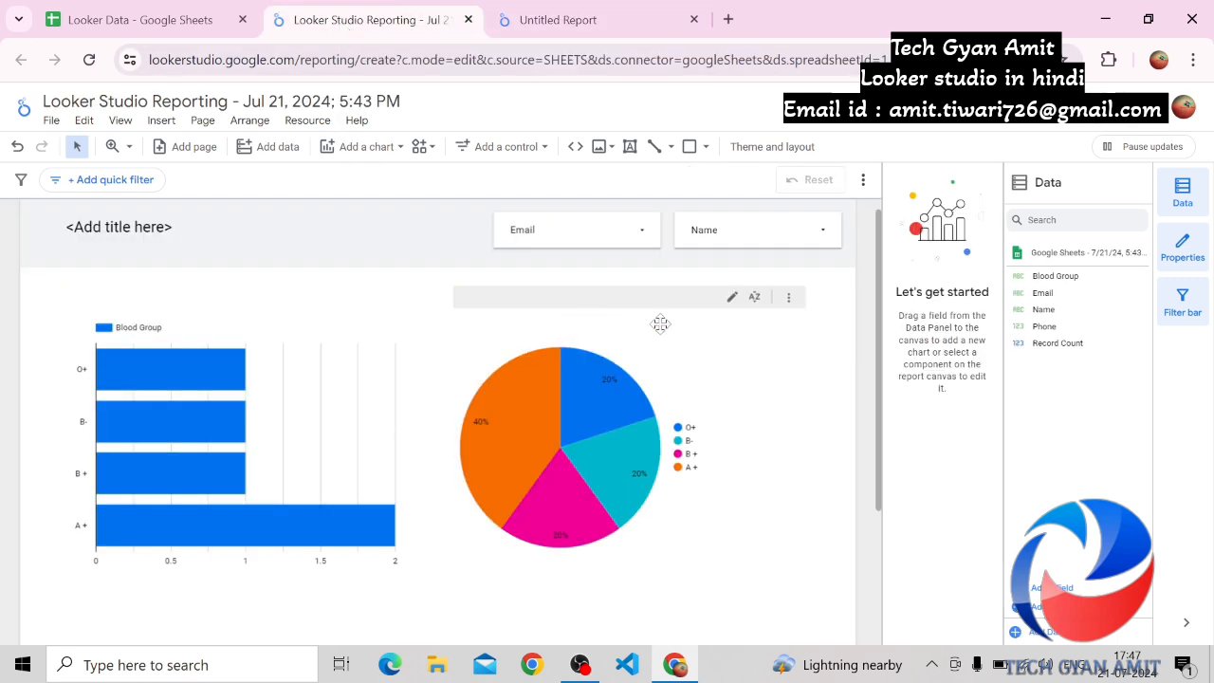